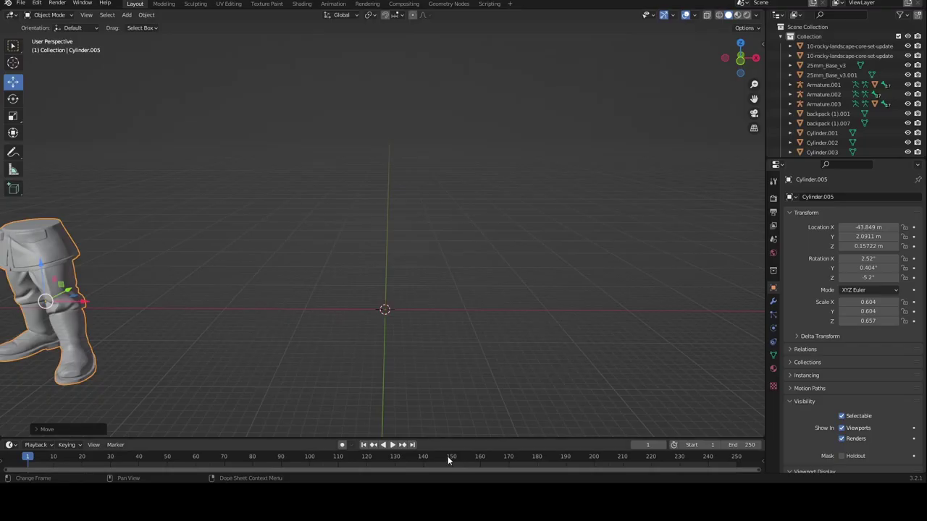
Step: Move the legs along X to the scene origin and bring the sleeveless dress uniform torso along X above them
{"action": "left_click_drag", "start_coordinate": [85, 305], "coordinate": [425, 332]}
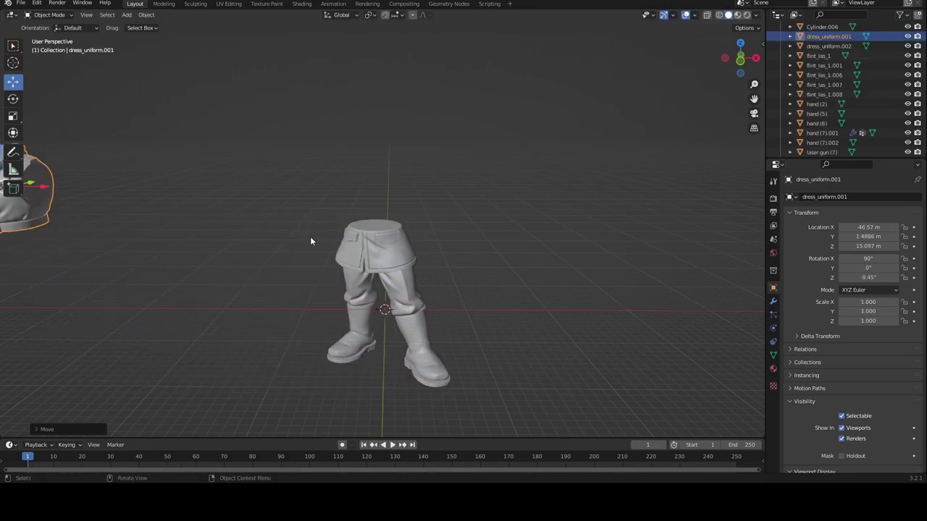
{"action": "scroll", "coordinate": [310, 236], "scroll_direction": "down", "scroll_amount": 1}
{"action": "key", "text": "g"}
{"action": "key", "text": "x"}
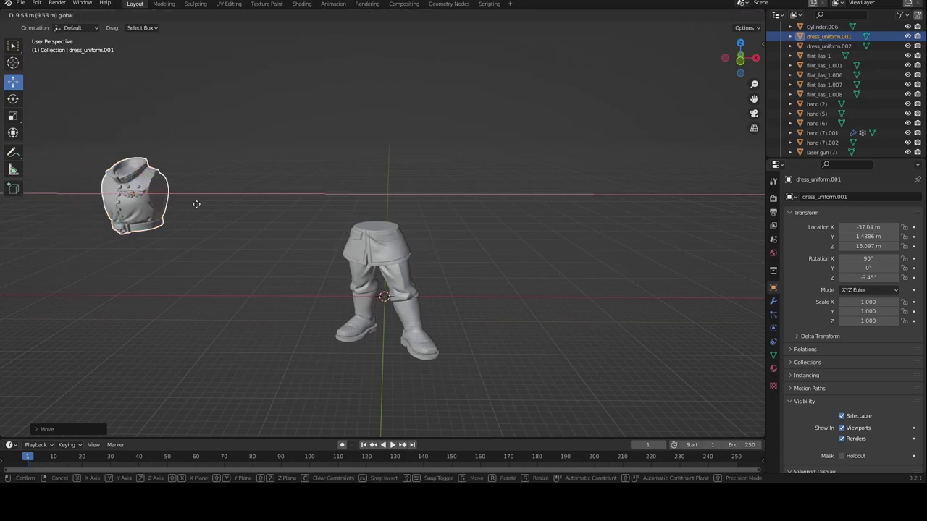
{"action": "left_click_drag", "start_coordinate": [419, 215], "coordinate": [419, 214]}
{"action": "left_click", "coordinate": [424, 243]}
Step: Seat the dress uniform torso on the waist of the legs at about X -1.49 m and Y 1.77 m
{"action": "scroll", "coordinate": [425, 244], "scroll_direction": "up", "scroll_amount": 3}
{"action": "middle_click_drag", "start_coordinate": [425, 244], "coordinate": [536, 233]}
{"action": "scroll", "coordinate": [464, 217], "scroll_direction": "up", "scroll_amount": 3}
{"action": "left_click", "coordinate": [391, 204]}
{"action": "left_click_drag", "start_coordinate": [327, 126], "coordinate": [321, 125]}
{"action": "middle_click_drag", "start_coordinate": [427, 215], "coordinate": [247, 225]}
{"action": "left_click", "coordinate": [246, 225]}
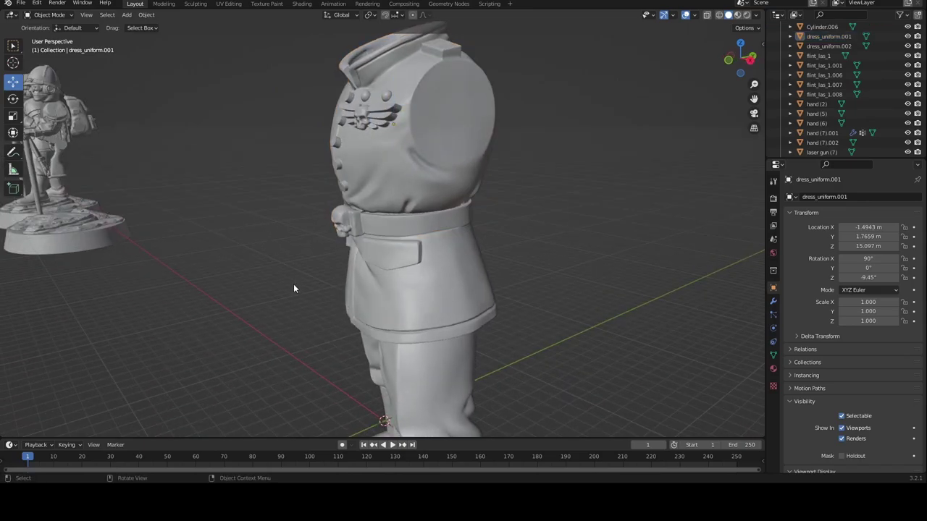
{"action": "middle_click_drag", "start_coordinate": [293, 288], "coordinate": [408, 241]}
{"action": "scroll", "coordinate": [448, 243], "scroll_direction": "down", "scroll_amount": 4}
{"action": "scroll", "coordinate": [427, 166], "scroll_direction": "up", "scroll_amount": 4}
{"action": "left_click", "coordinate": [427, 168]}
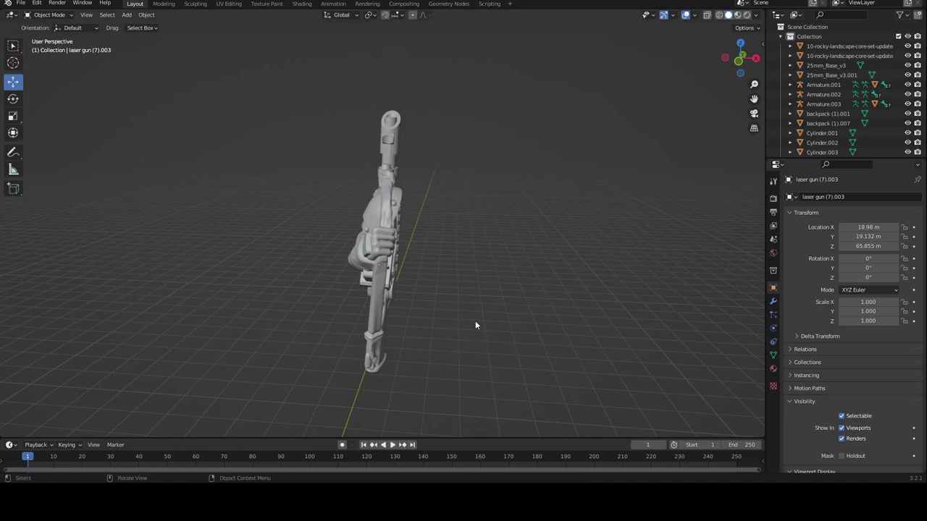
Step: Mirror the laser gun arm by setting its X scale to -1
{"action": "middle_click_drag", "start_coordinate": [475, 325], "coordinate": [413, 266]}
{"action": "left_click", "coordinate": [411, 264]}
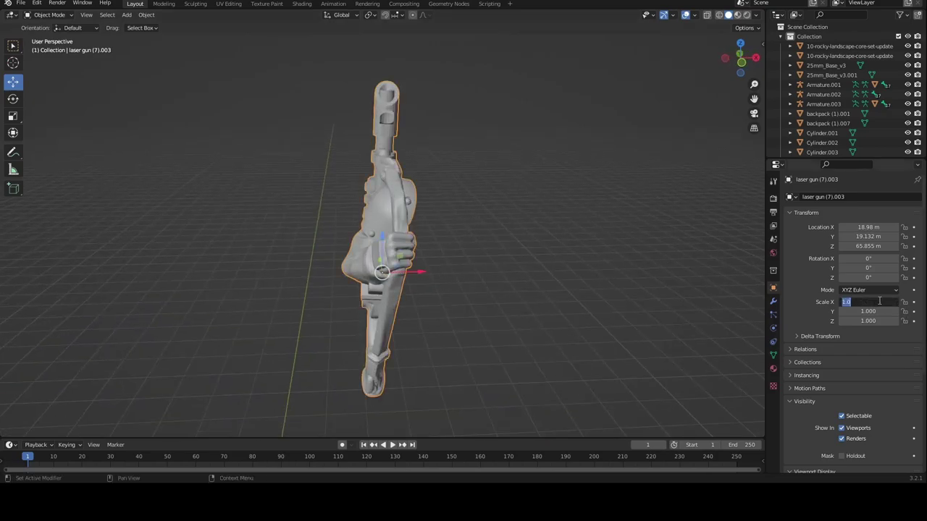
{"action": "key", "text": "Return"}
{"action": "middle_click_drag", "start_coordinate": [552, 236], "coordinate": [430, 285]}
{"action": "left_click", "coordinate": [490, 252]}
{"action": "left_click", "coordinate": [430, 285]}
Step: Enter Edit Mode on the laser gun arm, clear the selection and switch to face selection
{"action": "scroll", "coordinate": [395, 284], "scroll_direction": "up", "scroll_amount": 4}
{"action": "key", "text": "Tab"}
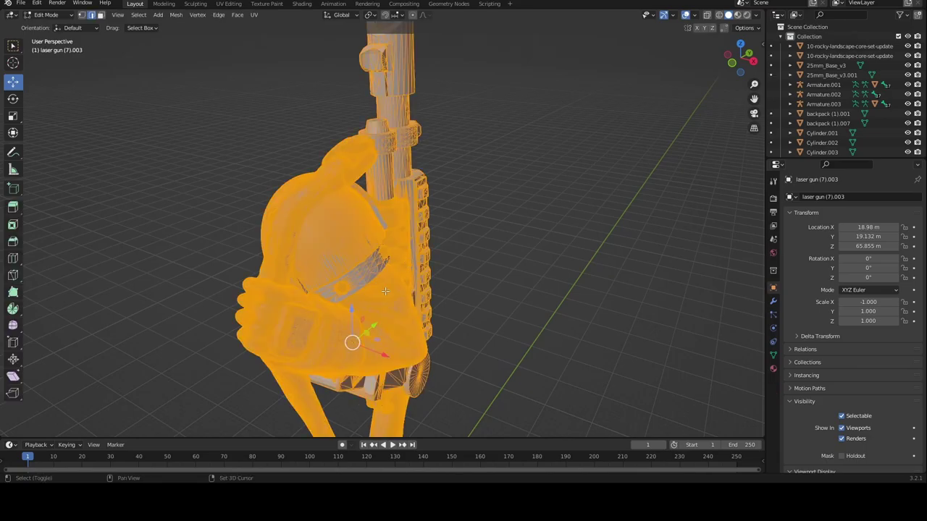
{"action": "key", "text": "alt+a"}
{"action": "scroll", "coordinate": [385, 291], "scroll_direction": "up", "scroll_amount": 6}
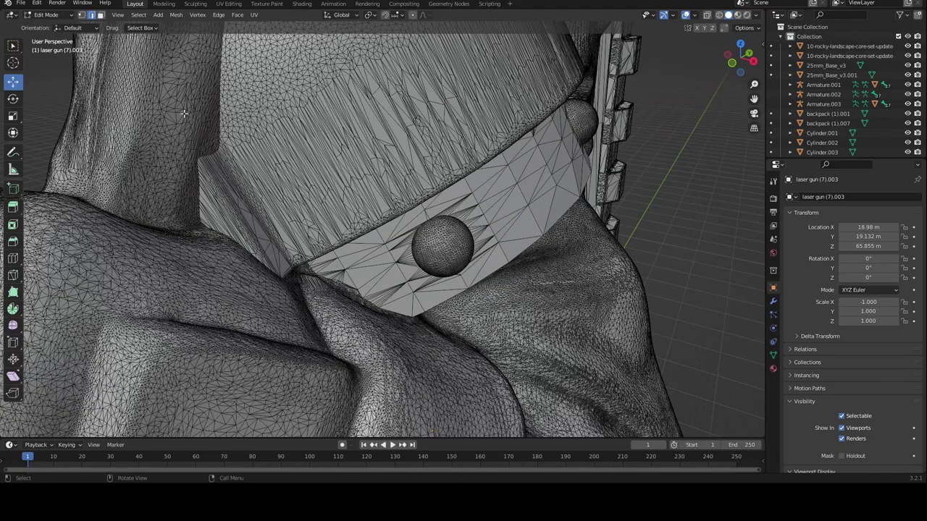
{"action": "left_click", "coordinate": [101, 17]}
Step: Select the hexagonal ring of strap faces around the round button and separate the selection from the mesh
{"action": "middle_click_drag", "start_coordinate": [410, 252], "coordinate": [484, 306]}
{"action": "scroll", "coordinate": [410, 250], "scroll_direction": "up", "scroll_amount": 5}
{"action": "scroll", "coordinate": [410, 251], "scroll_direction": "down", "scroll_amount": 3}
{"action": "scroll", "coordinate": [443, 263], "scroll_direction": "up", "scroll_amount": 3}
{"action": "left_click_drag", "start_coordinate": [483, 291], "coordinate": [411, 102]}
{"action": "middle_click_drag", "start_coordinate": [502, 276], "coordinate": [483, 266]}
{"action": "middle_click_drag", "start_coordinate": [484, 266], "coordinate": [406, 271], "text": "shift"}
{"action": "left_click_drag", "start_coordinate": [388, 259], "coordinate": [414, 251], "text": "shift"}
{"action": "middle_click_drag", "start_coordinate": [413, 250], "coordinate": [354, 298], "text": "shift"}
{"action": "left_click_drag", "start_coordinate": [322, 298], "coordinate": [320, 296], "text": "shift"}
{"action": "left_click_drag", "start_coordinate": [388, 262], "coordinate": [373, 186], "text": "shift"}
{"action": "left_click_drag", "start_coordinate": [382, 194], "coordinate": [280, 66], "text": "shift"}
{"action": "scroll", "coordinate": [224, 125], "scroll_direction": "down", "scroll_amount": 1}
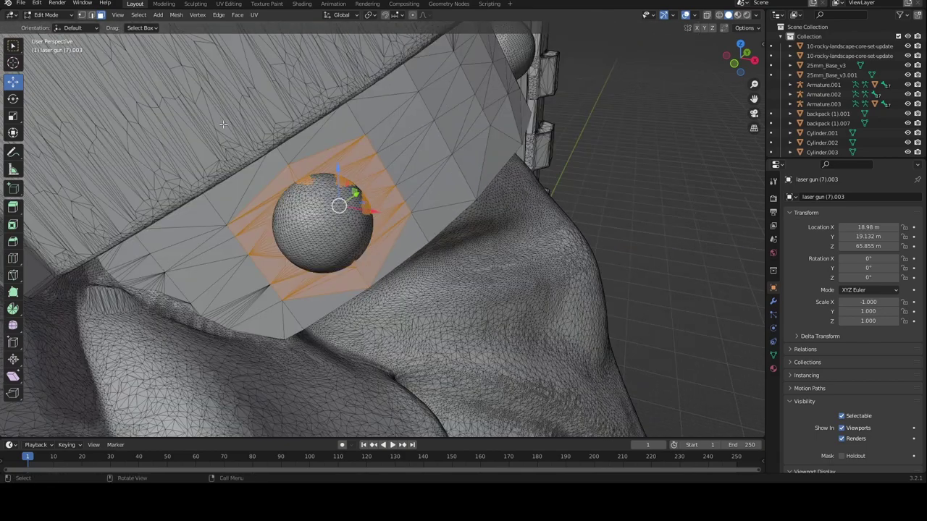
{"action": "middle_click_drag", "start_coordinate": [388, 215], "coordinate": [368, 206]}
{"action": "middle_click_drag", "start_coordinate": [288, 202], "coordinate": [401, 197], "text": "shift"}
{"action": "key", "text": "p"}
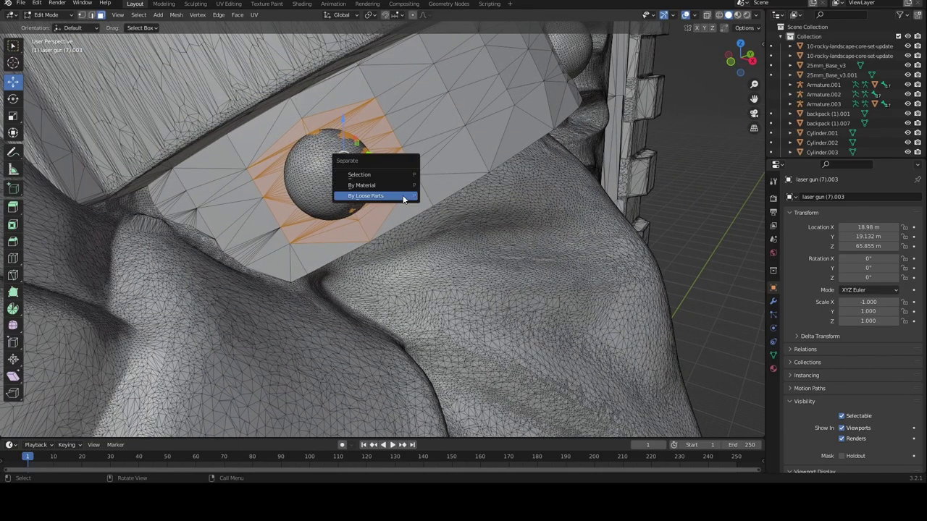
{"action": "key", "text": "Return"}
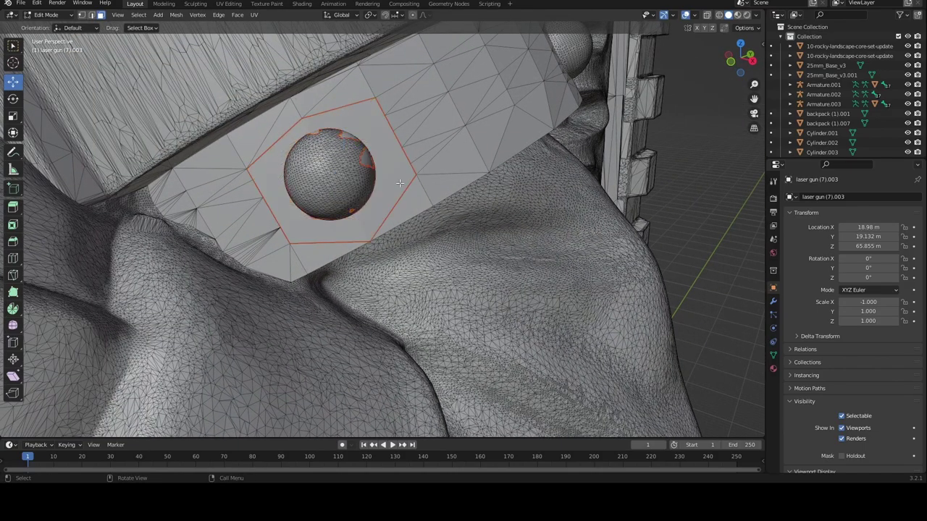
Step: Separate the whole remaining mesh by loose parts and return to Object Mode
{"action": "key", "text": "a"}
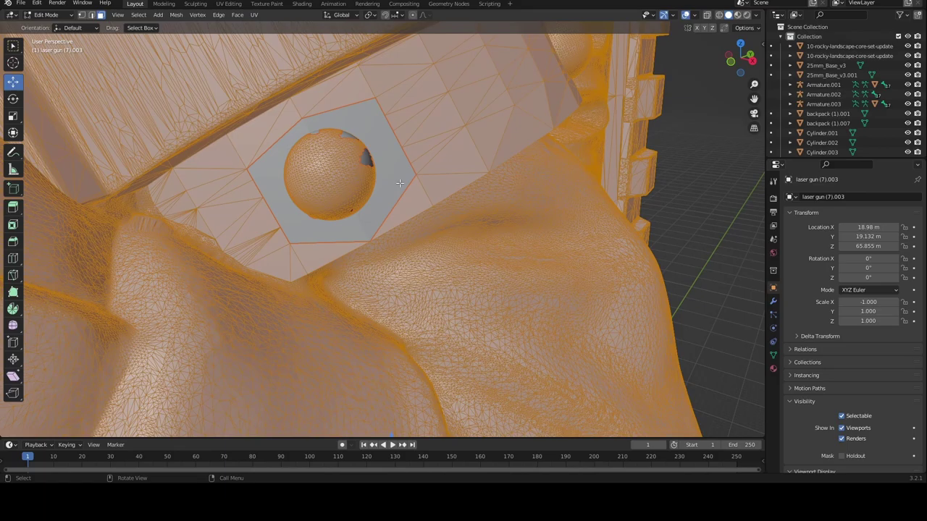
{"action": "key", "text": "p"}
{"action": "left_click", "coordinate": [382, 208]}
{"action": "key", "text": "Tab"}
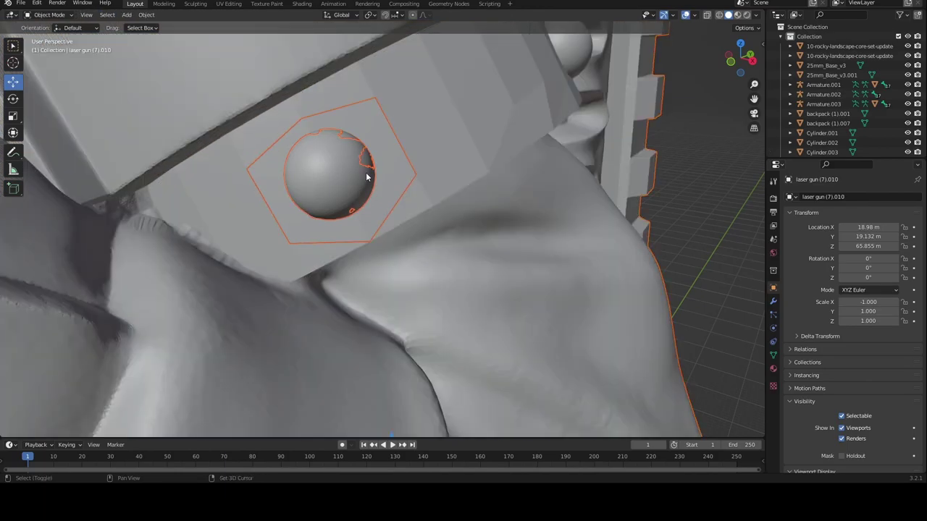
Step: Take the separated hexagonal patch and round button off the strap and join the remaining rifle and arm pieces into one object
{"action": "left_click", "coordinate": [367, 163]}
{"action": "middle_click_drag", "start_coordinate": [366, 164], "coordinate": [188, 162]}
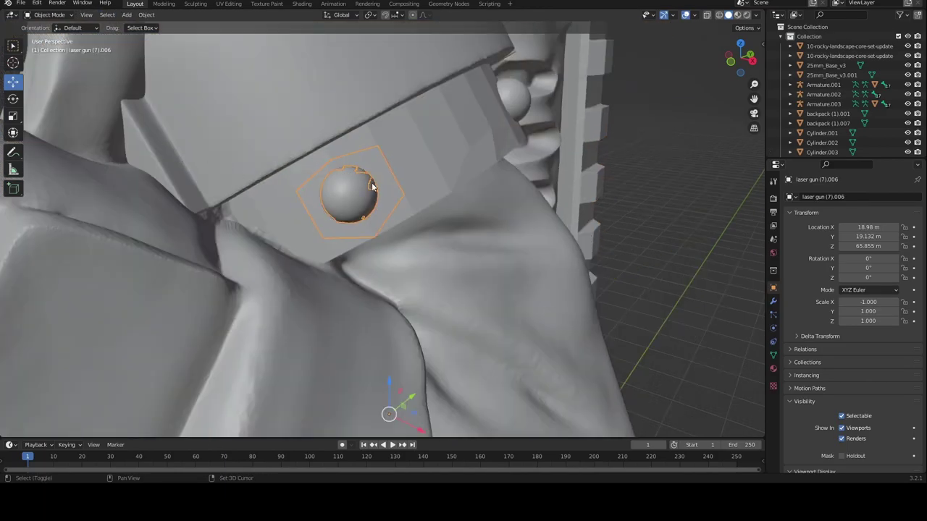
{"action": "scroll", "coordinate": [372, 186], "scroll_direction": "down", "scroll_amount": 3}
{"action": "scroll", "coordinate": [383, 203], "scroll_direction": "up", "scroll_amount": 1}
{"action": "left_click", "coordinate": [374, 202]}
{"action": "left_click", "coordinate": [374, 202], "text": "shift"}
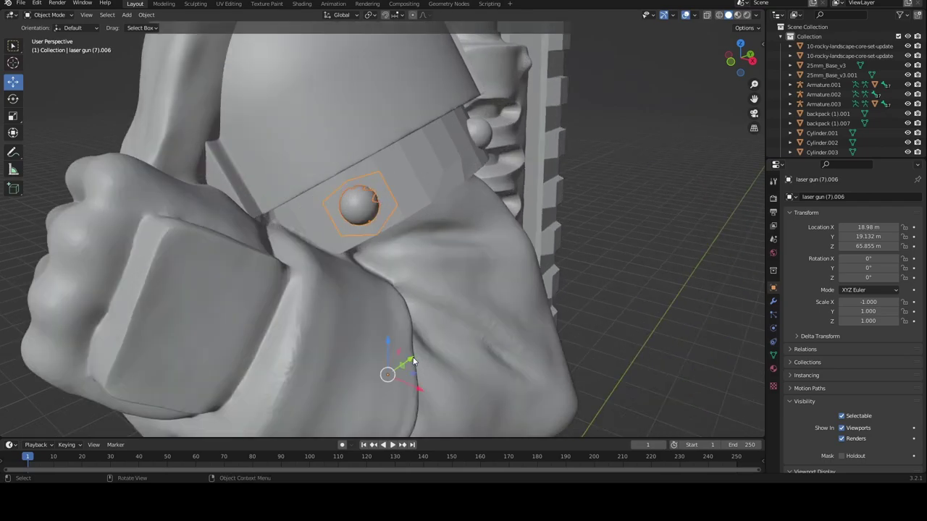
{"action": "left_click_drag", "start_coordinate": [422, 353], "coordinate": [656, 310]}
{"action": "middle_click_drag", "start_coordinate": [656, 310], "coordinate": [522, 265]}
{"action": "left_click_drag", "start_coordinate": [589, 250], "coordinate": [457, 363]}
{"action": "right_click", "coordinate": [428, 335]}
{"action": "right_click", "coordinate": [411, 420]}
{"action": "left_click", "coordinate": [403, 472]}
Step: Fill the hexagonal hole in the strap with a new face from its border edges and return to Object Mode
{"action": "scroll", "coordinate": [248, 296], "scroll_direction": "up", "scroll_amount": 3}
{"action": "key", "text": "Tab"}
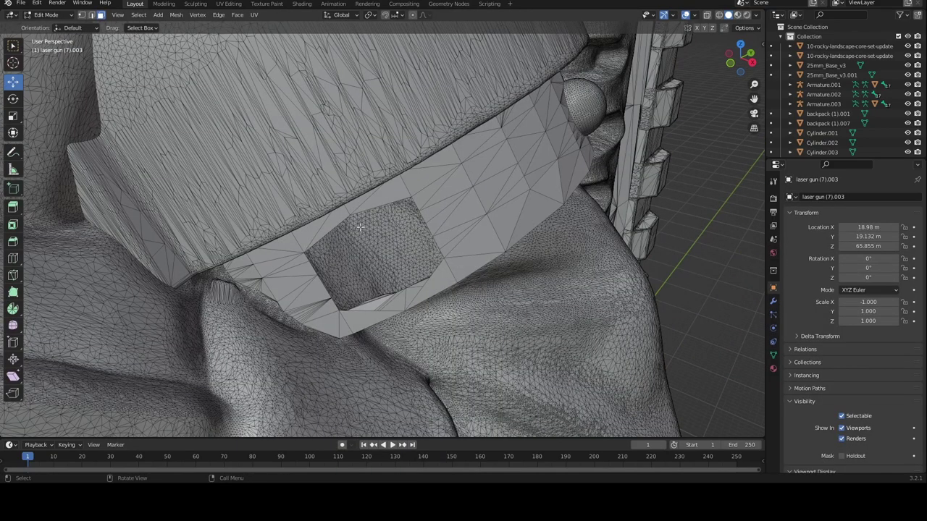
{"action": "scroll", "coordinate": [407, 235], "scroll_direction": "up", "scroll_amount": 6}
{"action": "left_click", "coordinate": [91, 15]}
{"action": "scroll", "coordinate": [329, 93], "scroll_direction": "down", "scroll_amount": 3}
{"action": "key", "text": "a"}
{"action": "key", "text": "f"}
{"action": "scroll", "coordinate": [336, 103], "scroll_direction": "down", "scroll_amount": 6}
{"action": "key", "text": "Tab"}
{"action": "left_click", "coordinate": [701, 227]}
{"action": "scroll", "coordinate": [557, 236], "scroll_direction": "down", "scroll_amount": 3}
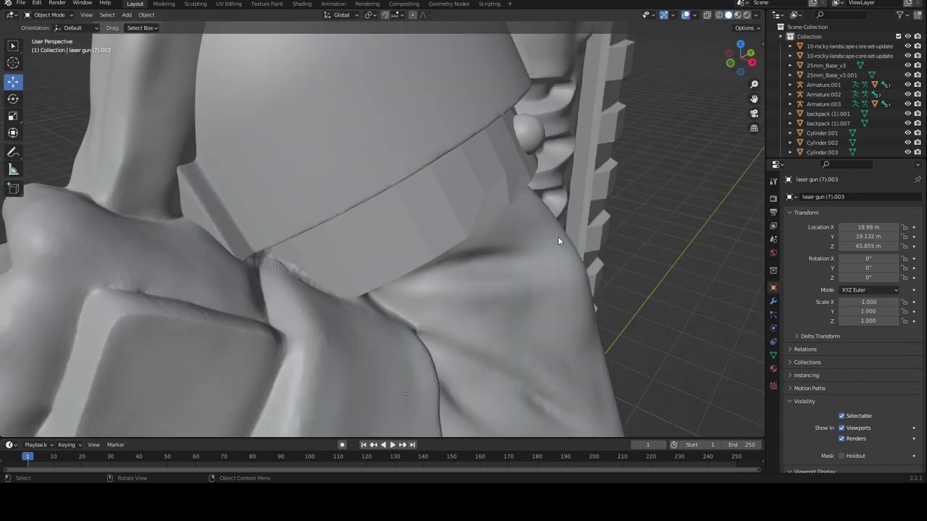
Step: Lower the laser gun arm along Z beside the torso's open shoulder
{"action": "middle_click_drag", "start_coordinate": [558, 236], "coordinate": [511, 194]}
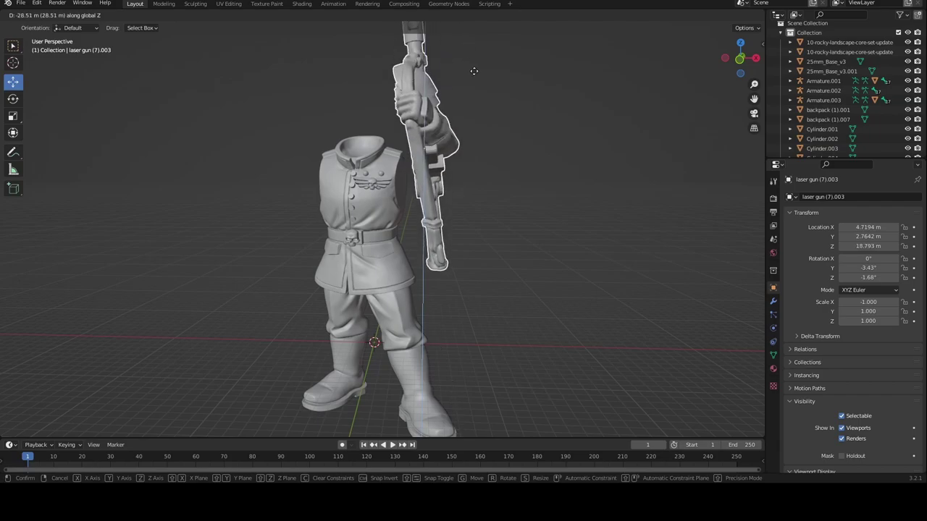
{"action": "left_click", "coordinate": [469, 157]}
{"action": "scroll", "coordinate": [469, 159], "scroll_direction": "up", "scroll_amount": 4}
{"action": "middle_click_drag", "start_coordinate": [469, 159], "coordinate": [612, 322]}
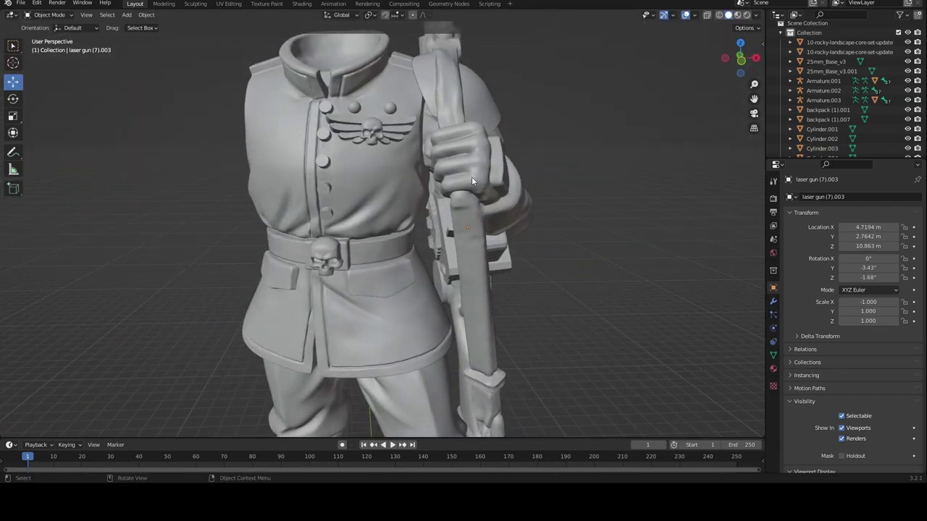
Step: Raise the laser gun arm slightly to about Z 11.2 m and rotate it about the Y axis
{"action": "left_click", "coordinate": [469, 181]}
{"action": "key", "text": "r"}
{"action": "key", "text": "y"}
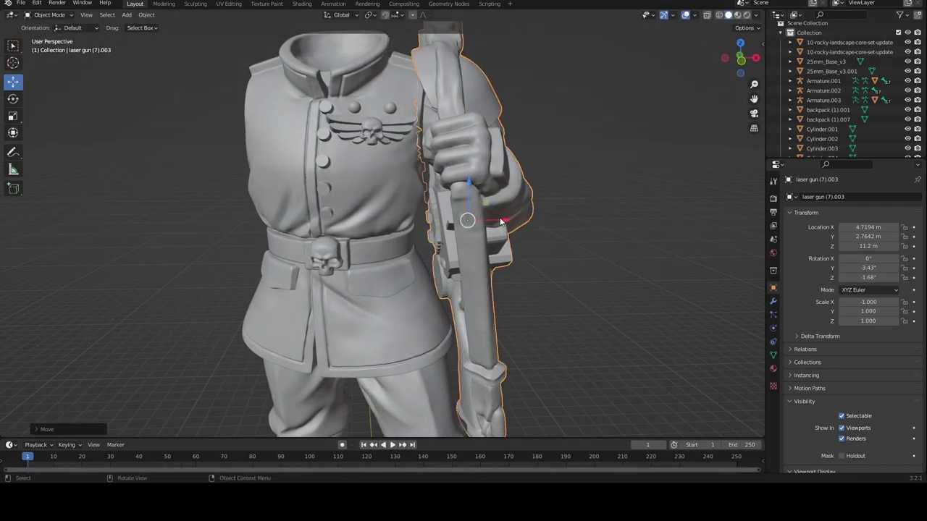
{"action": "left_click", "coordinate": [554, 187]}
Step: Move the laser gun arm along Y and nudge it into place against the shoulder
{"action": "middle_click_drag", "start_coordinate": [554, 187], "coordinate": [622, 238]}
{"action": "key", "text": "g"}
{"action": "key", "text": "y"}
{"action": "left_click", "coordinate": [560, 163]}
{"action": "middle_click_drag", "start_coordinate": [560, 163], "coordinate": [429, 128]}
{"action": "left_click_drag", "start_coordinate": [453, 183], "coordinate": [453, 188]}
{"action": "left_click", "coordinate": [508, 142]}
Step: Move the helmeted head along X over the torso's collar to about X -1.37 m
{"action": "scroll", "coordinate": [503, 151], "scroll_direction": "down", "scroll_amount": 3}
{"action": "middle_click_drag", "start_coordinate": [498, 160], "coordinate": [480, 203]}
{"action": "scroll", "coordinate": [479, 175], "scroll_direction": "down", "scroll_amount": 2}
{"action": "left_click", "coordinate": [397, 184]}
{"action": "key", "text": "g"}
{"action": "key", "text": "x"}
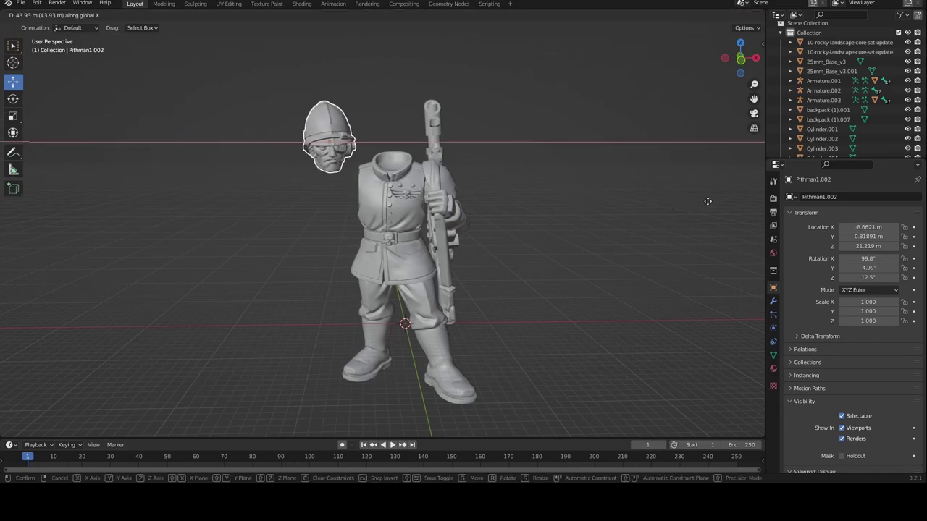
{"action": "left_click", "coordinate": [359, 208]}
Step: Settle the head into the collar at about Y 0.71 m and Z 21.37 m
{"action": "scroll", "coordinate": [359, 208], "scroll_direction": "up", "scroll_amount": 5}
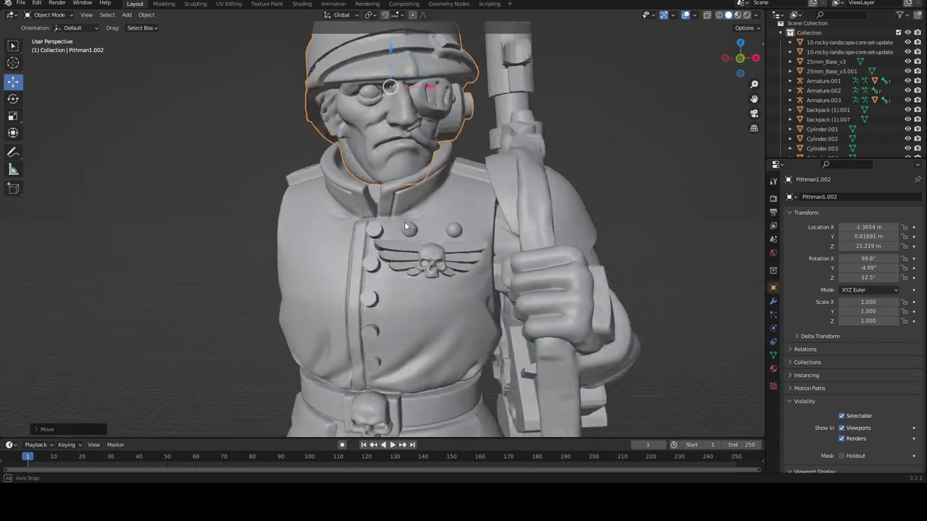
{"action": "middle_click_drag", "start_coordinate": [409, 222], "coordinate": [244, 183]}
{"action": "left_click", "coordinate": [419, 149]}
{"action": "key", "text": "g"}
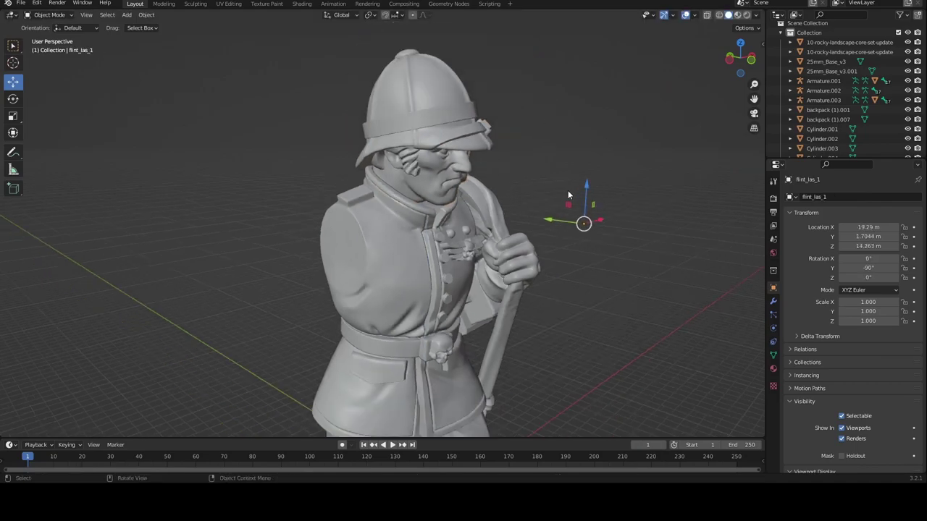
Step: Delete the leftover flint_las_1 object
{"action": "key", "text": "KP_1"}
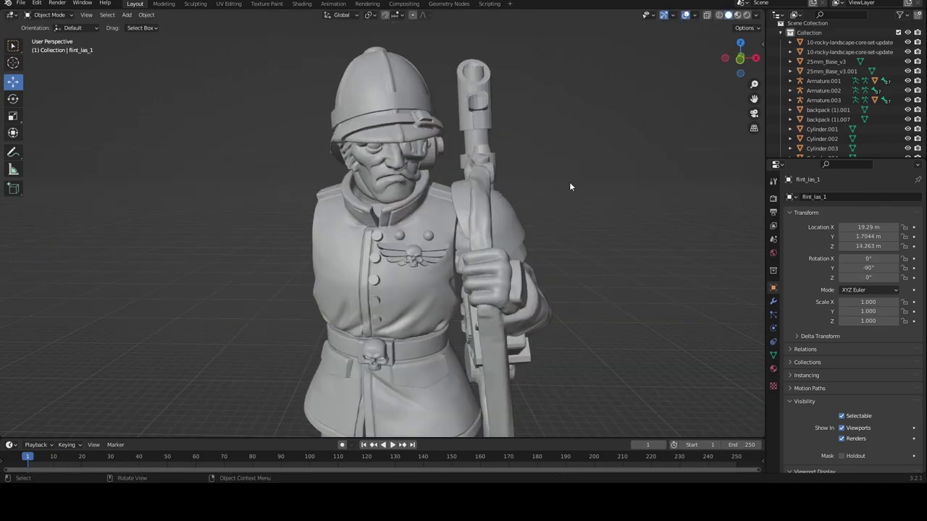
{"action": "scroll", "coordinate": [568, 184], "scroll_direction": "down", "scroll_amount": 3}
{"action": "right_click", "coordinate": [591, 212]}
{"action": "left_click", "coordinate": [592, 213]}
{"action": "scroll", "coordinate": [426, 179], "scroll_direction": "up", "scroll_amount": 5}
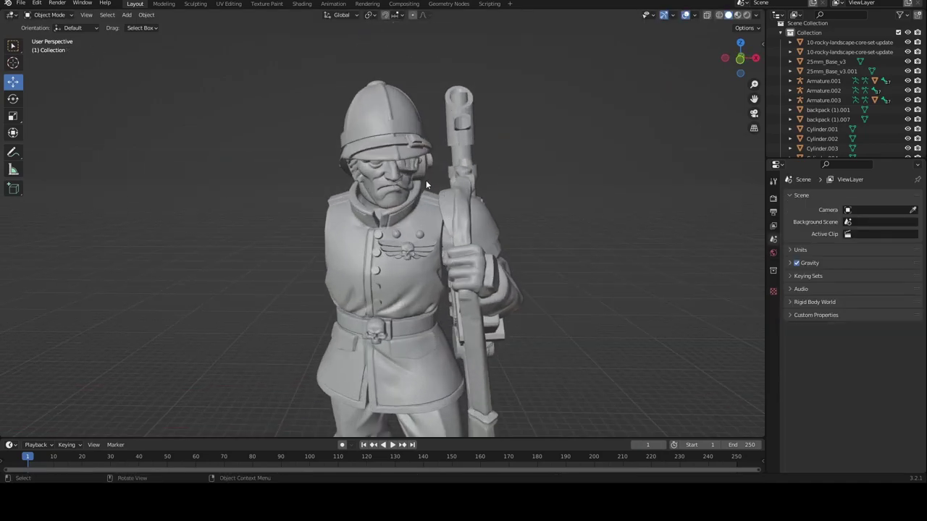
Step: Rotate the helmeted head about Z to about 9.05° and shift it along X to center it in the collar
{"action": "middle_click_drag", "start_coordinate": [456, 184], "coordinate": [574, 172]}
{"action": "left_click", "coordinate": [457, 156]}
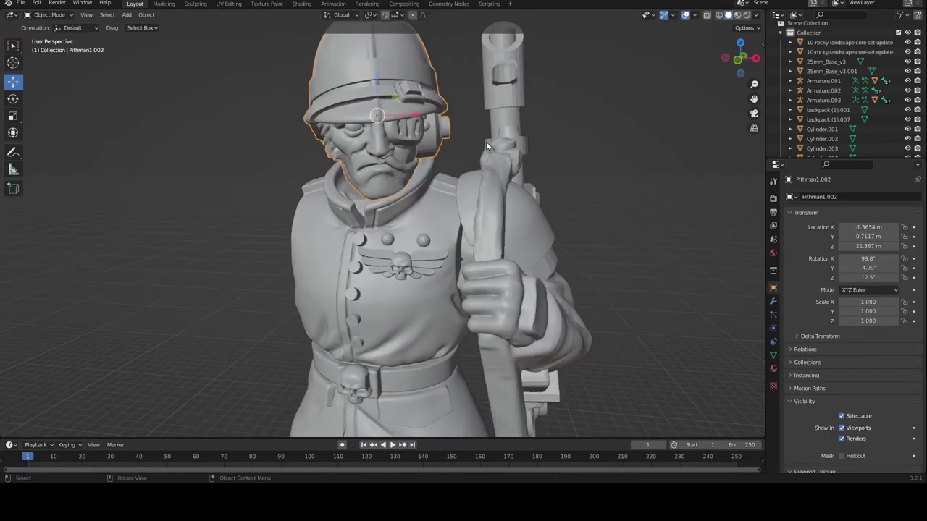
{"action": "key", "text": "r"}
{"action": "key", "text": "z"}
{"action": "key", "text": "Escape"}
{"action": "scroll", "coordinate": [519, 207], "scroll_direction": "down", "scroll_amount": 8}
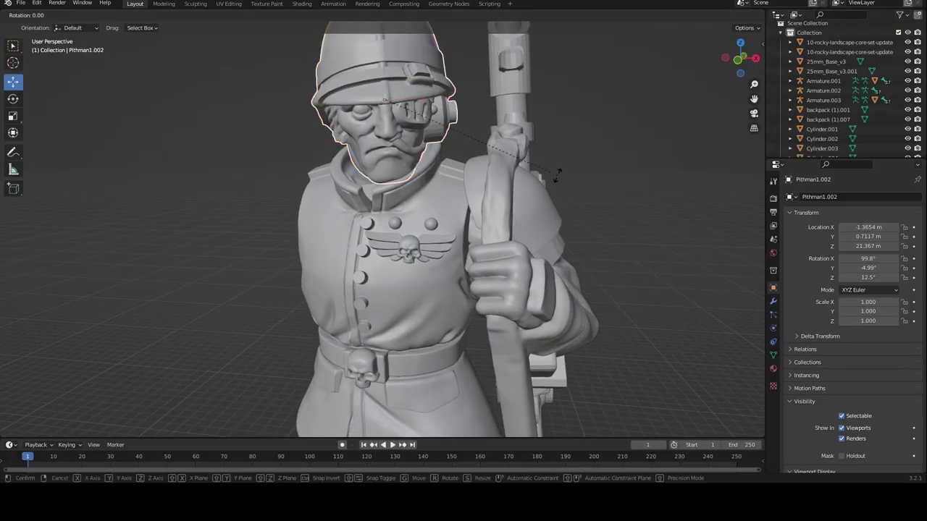
{"action": "scroll", "coordinate": [447, 206], "scroll_direction": "down", "scroll_amount": 8}
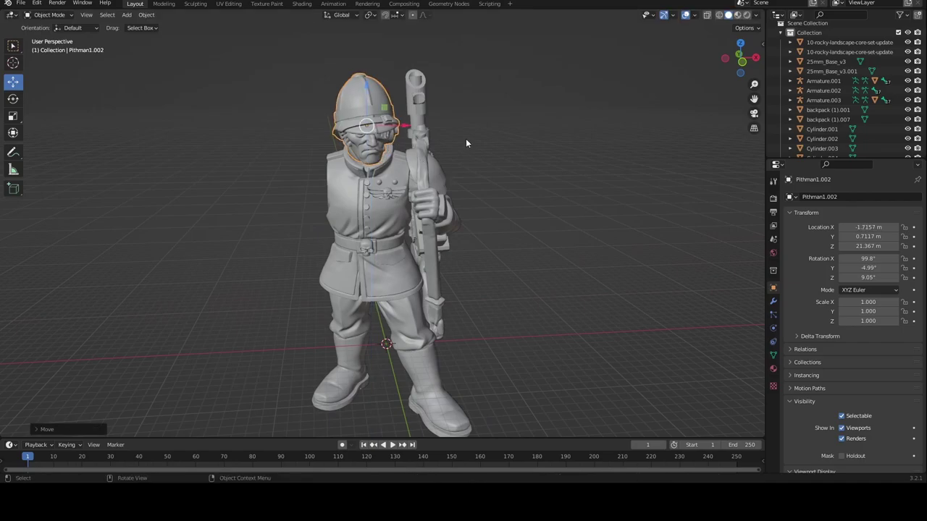
{"action": "key", "text": "g"}
{"action": "key", "text": "x"}
{"action": "left_click", "coordinate": [399, 122]}
{"action": "left_click", "coordinate": [463, 180]}
{"action": "middle_click_drag", "start_coordinate": [463, 180], "coordinate": [441, 180]}
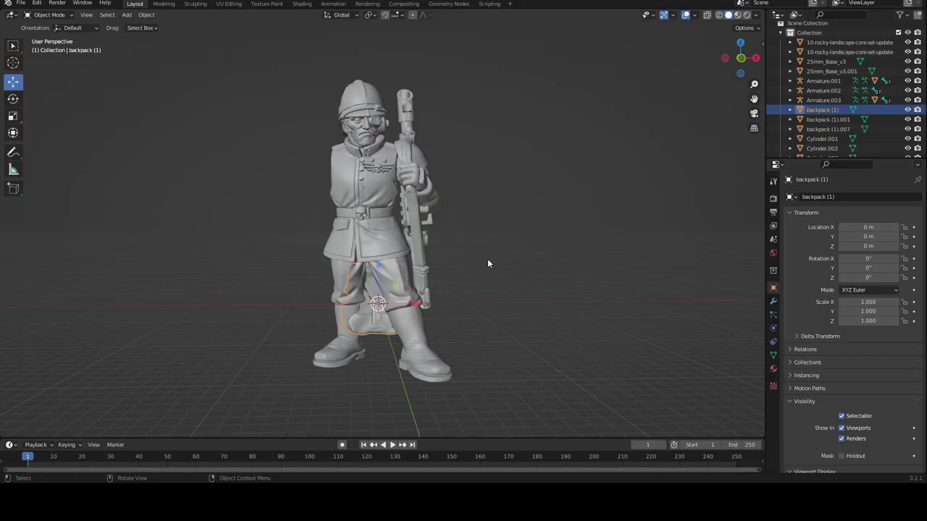
Step: Raise the backpack from the origin to torso height and pull it out behind the figure
{"action": "left_click_drag", "start_coordinate": [378, 257], "coordinate": [378, 135]}
{"action": "middle_click_drag", "start_coordinate": [378, 148], "coordinate": [296, 215]}
{"action": "scroll", "coordinate": [304, 213], "scroll_direction": "up", "scroll_amount": 3}
{"action": "left_click_drag", "start_coordinate": [393, 191], "coordinate": [446, 217]}
Step: Rotate the backpack about Z to -8.65° and reset its origin
{"action": "middle_click_drag", "start_coordinate": [489, 224], "coordinate": [445, 259]}
{"action": "key", "text": "r"}
{"action": "key", "text": "z"}
{"action": "left_click", "coordinate": [449, 260]}
{"action": "right_click", "coordinate": [448, 260]}
{"action": "mouse_move", "coordinate": [448, 127]}
{"action": "left_click", "coordinate": [500, 136]}
Step: Slide the backpack against the figure's back and tilt it about the X axis to follow the torso
{"action": "left_click_drag", "start_coordinate": [351, 296], "coordinate": [362, 295]}
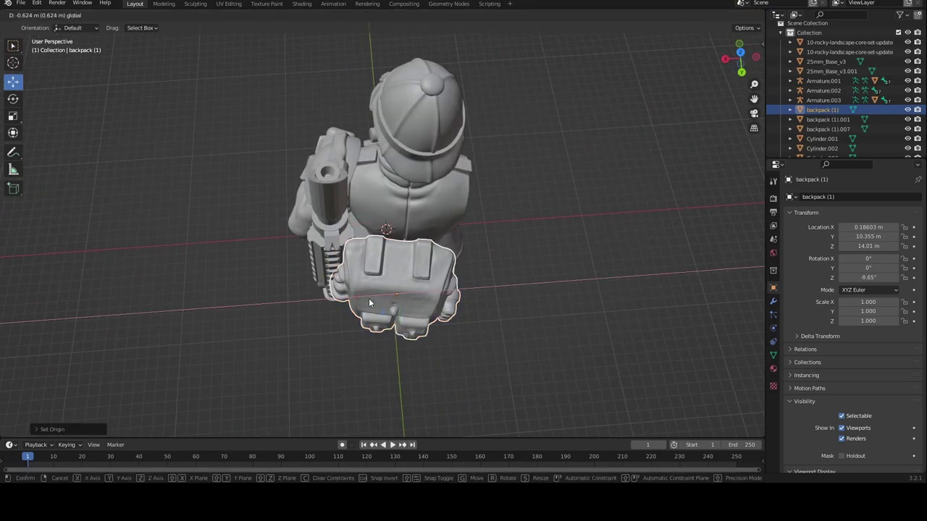
{"action": "left_click_drag", "start_coordinate": [401, 331], "coordinate": [398, 296]}
{"action": "middle_click_drag", "start_coordinate": [400, 293], "coordinate": [340, 210]}
{"action": "key", "text": "r"}
{"action": "key", "text": "x"}
{"action": "left_click", "coordinate": [404, 196]}
{"action": "middle_click_drag", "start_coordinate": [405, 196], "coordinate": [494, 183]}
{"action": "left_click_drag", "start_coordinate": [375, 179], "coordinate": [387, 179]}
Step: Roll the backpack about the Y axis to about -3° and nudge it sideways on the back
{"action": "scroll", "coordinate": [485, 212], "scroll_direction": "up", "scroll_amount": 3}
{"action": "mouse_move", "coordinate": [532, 206]}
{"action": "middle_mouse_down"}
{"action": "mouse_move", "coordinate": [486, 211]}
{"action": "mouse_move", "coordinate": [524, 191]}
{"action": "middle_mouse_up"}
{"action": "key", "text": "r"}
{"action": "key", "text": "y"}
{"action": "left_click", "coordinate": [513, 192]}
{"action": "left_click_drag", "start_coordinate": [381, 218], "coordinate": [385, 219]}
Step: Rotate the backpack about the Z axis to -5.46° so it lines up with the shoulders
{"action": "middle_click_drag", "start_coordinate": [463, 229], "coordinate": [290, 326]}
{"action": "key", "text": "r"}
{"action": "key", "text": "z"}
{"action": "left_click", "coordinate": [533, 195]}
{"action": "left_click", "coordinate": [534, 195]}
{"action": "middle_click_drag", "start_coordinate": [534, 197], "coordinate": [488, 232]}
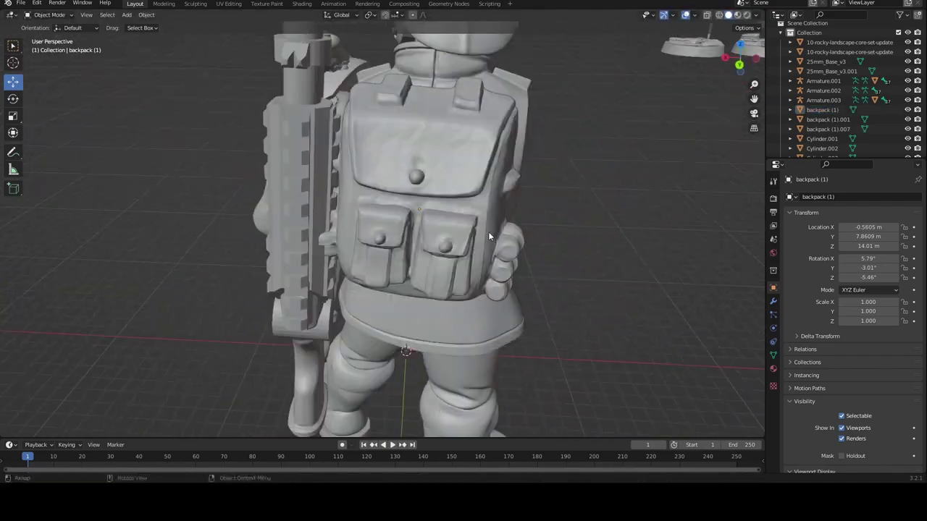
Step: Bisect the backpack mesh with a vertical cut along its rifle side, rip the cut edge and separate the mesh by loose parts
{"action": "left_click", "coordinate": [406, 219]}
{"action": "middle_click_drag", "start_coordinate": [399, 218], "coordinate": [276, 265]}
{"action": "scroll", "coordinate": [388, 207], "scroll_direction": "up", "scroll_amount": 6}
{"action": "key", "text": "Tab"}
{"action": "left_click_drag", "start_coordinate": [13, 275], "coordinate": [48, 297]}
{"action": "middle_click_drag", "start_coordinate": [278, 354], "coordinate": [314, 365]}
{"action": "key", "text": "alt+a"}
{"action": "left_click_drag", "start_coordinate": [316, 368], "coordinate": [318, 57]}
{"action": "key", "text": "v"}
{"action": "key", "text": "a"}
{"action": "key", "text": "p"}
{"action": "left_click", "coordinate": [319, 59]}
{"action": "key", "text": "Tab"}
Step: Delete the cut-off backpack pieces that overlap the rifle and reselect the main backpack
{"action": "left_click", "coordinate": [311, 184]}
{"action": "left_click", "coordinate": [313, 83], "text": "shift"}
{"action": "right_click", "coordinate": [333, 126]}
{"action": "left_click", "coordinate": [327, 304]}
{"action": "left_click", "coordinate": [328, 227]}
Step: Fill the open edge loops left by the cut along the backpack's rifle side with faces
{"action": "key", "text": "Tab"}
{"action": "middle_click_drag", "start_coordinate": [327, 226], "coordinate": [335, 257]}
{"action": "scroll", "coordinate": [334, 259], "scroll_direction": "up", "scroll_amount": 6}
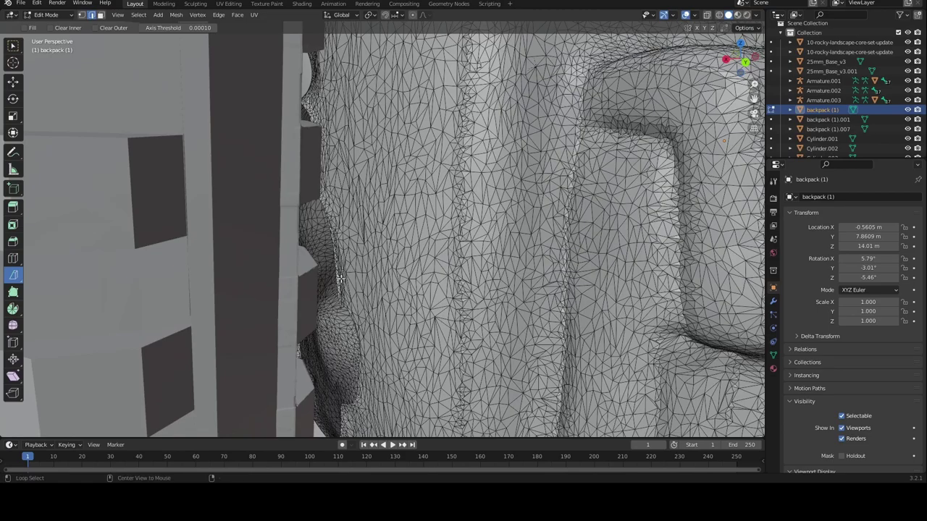
{"action": "left_click", "coordinate": [348, 403], "text": "alt"}
{"action": "key", "text": "f"}
{"action": "scroll", "coordinate": [307, 236], "scroll_direction": "up", "scroll_amount": 3}
{"action": "middle_click_drag", "start_coordinate": [298, 230], "coordinate": [346, 222], "text": "shift"}
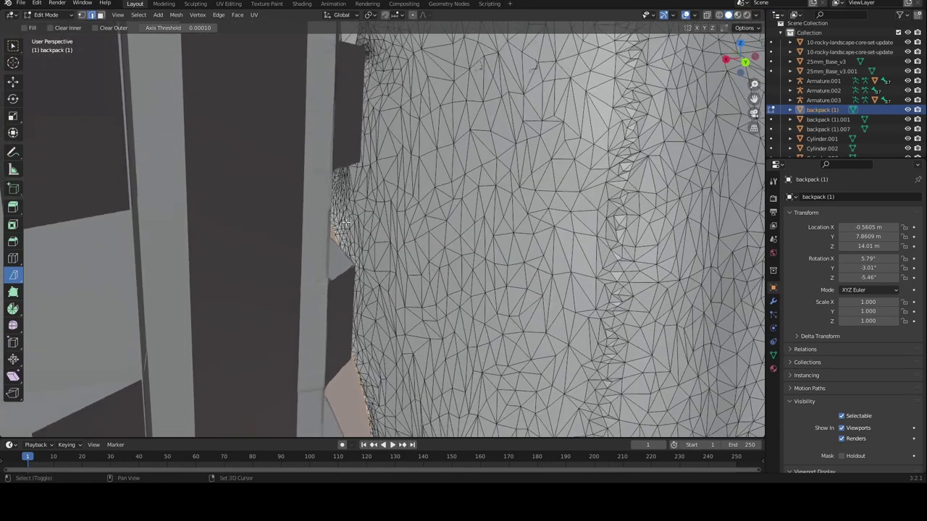
{"action": "middle_click_drag", "start_coordinate": [349, 187], "coordinate": [361, 159]}
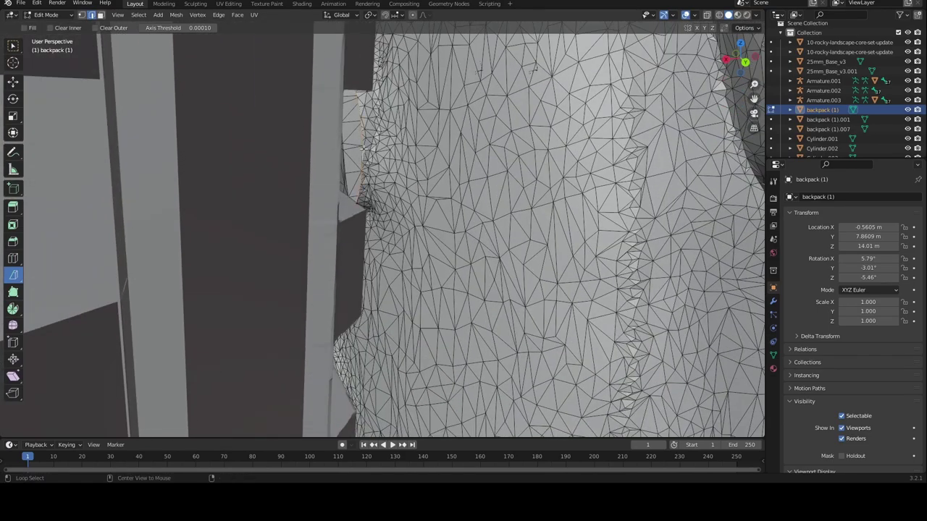
{"action": "scroll", "coordinate": [364, 147], "scroll_direction": "down", "scroll_amount": 8}
{"action": "key", "text": "Tab"}
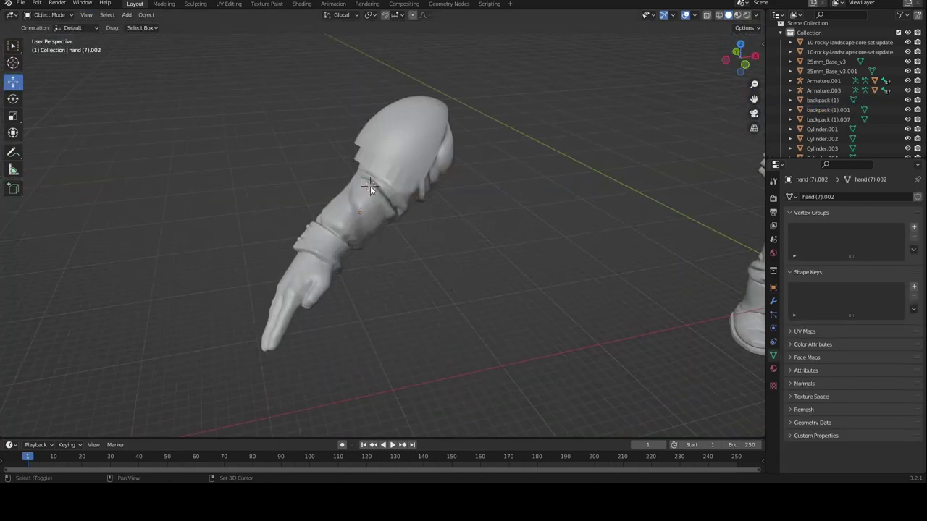
Step: Add a single-bone armature, move it inside the separate arm's shoulder and rotate it about the Y axis to point down the arm
{"action": "middle_click_drag", "start_coordinate": [369, 186], "coordinate": [407, 193]}
{"action": "key", "text": "shift+a"}
{"action": "mouse_move", "coordinate": [407, 193]}
{"action": "left_click", "coordinate": [454, 193]}
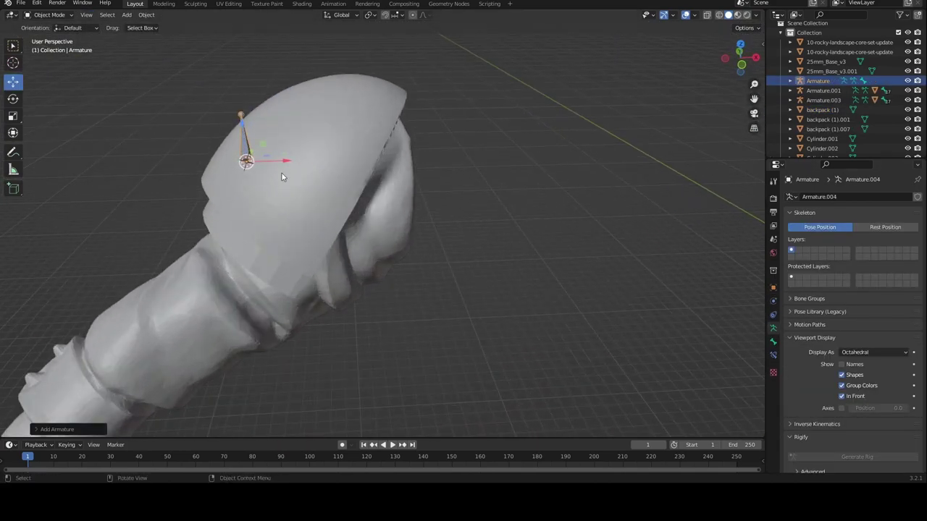
{"action": "left_click_drag", "start_coordinate": [283, 162], "coordinate": [364, 161]}
{"action": "middle_click_drag", "start_coordinate": [343, 174], "coordinate": [463, 180]}
{"action": "left_click_drag", "start_coordinate": [322, 194], "coordinate": [223, 199]}
{"action": "key", "text": "r"}
{"action": "key", "text": "y"}
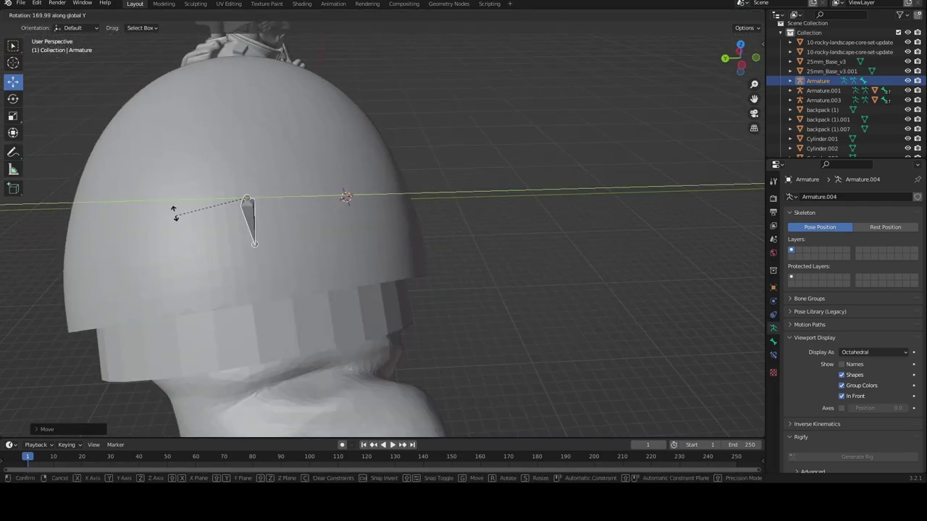
{"action": "left_click", "coordinate": [173, 206]}
Step: Move the bone along X into the shoulder joint and scale it up
{"action": "middle_click_drag", "start_coordinate": [309, 192], "coordinate": [217, 183]}
{"action": "left_click_drag", "start_coordinate": [365, 155], "coordinate": [393, 158]}
{"action": "key", "text": "s"}
{"action": "left_click", "coordinate": [489, 159]}
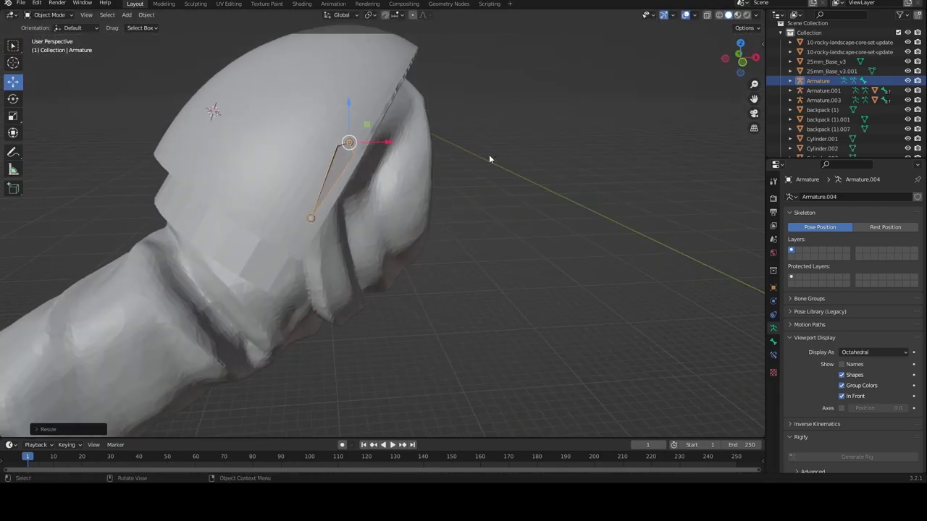
{"action": "left_click", "coordinate": [483, 177]}
Step: Nudge the shoulder bone along Y and rotate it about the Z axis to follow the arm's direction
{"action": "middle_click_drag", "start_coordinate": [420, 185], "coordinate": [536, 182]}
{"action": "left_click_drag", "start_coordinate": [254, 103], "coordinate": [262, 104]}
{"action": "middle_click_drag", "start_coordinate": [318, 127], "coordinate": [310, 177]}
{"action": "key", "text": "r"}
{"action": "key", "text": "z"}
{"action": "left_click", "coordinate": [356, 148]}
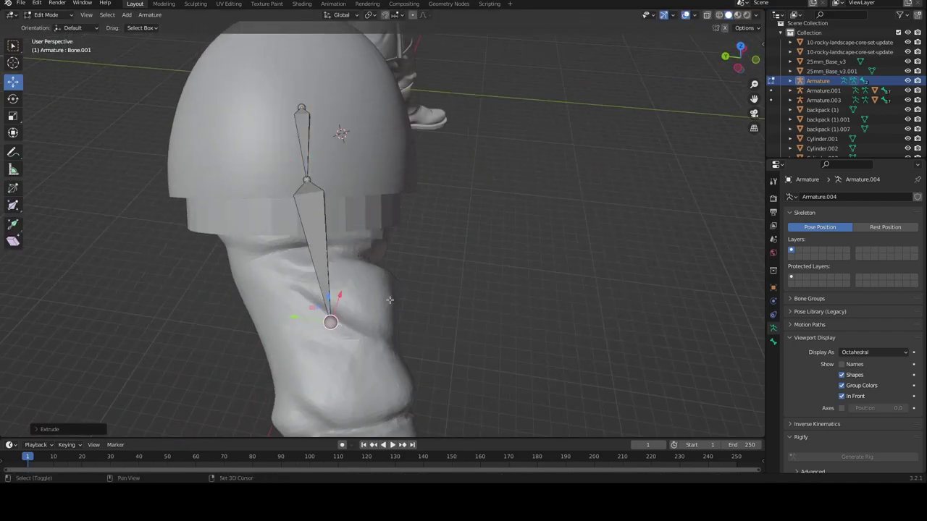
Step: Shift the end joint of the extruded upper-arm bone to the centre of the elbow
{"action": "middle_click_drag", "start_coordinate": [393, 294], "coordinate": [416, 192], "text": "shift"}
{"action": "middle_click_drag", "start_coordinate": [417, 191], "coordinate": [298, 178]}
{"action": "scroll", "coordinate": [297, 178], "scroll_direction": "up", "scroll_amount": 3}
{"action": "left_click_drag", "start_coordinate": [376, 219], "coordinate": [397, 214]}
{"action": "left_click_drag", "start_coordinate": [397, 180], "coordinate": [397, 145]}
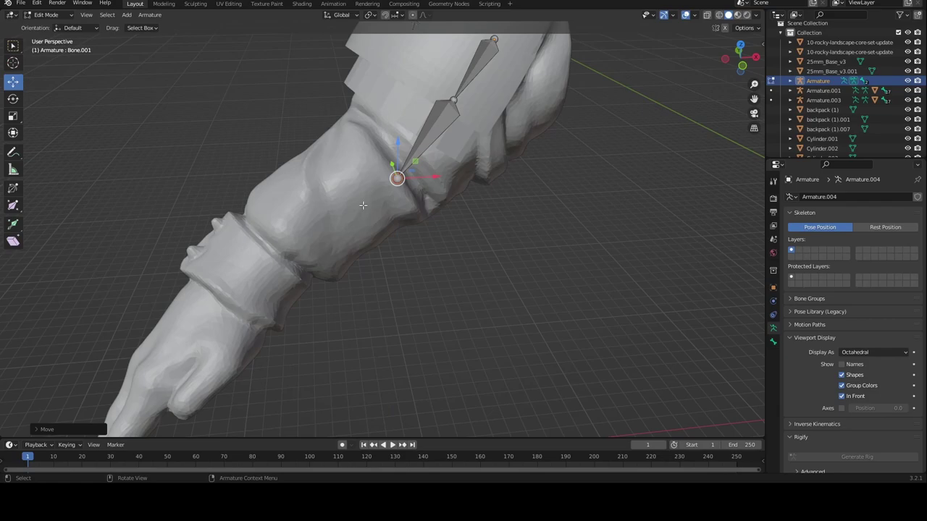
{"action": "left_click_drag", "start_coordinate": [426, 177], "coordinate": [418, 178]}
Step: Extrude the forearm and hand bones from the elbow and centre their joints inside the sleeve and wrist
{"action": "middle_click_drag", "start_coordinate": [418, 178], "coordinate": [456, 203]}
{"action": "left_click", "coordinate": [337, 297]}
{"action": "key", "text": "e"}
{"action": "left_click_drag", "start_coordinate": [313, 157], "coordinate": [312, 149]}
{"action": "middle_click_drag", "start_coordinate": [312, 149], "coordinate": [377, 187]}
{"action": "left_click_drag", "start_coordinate": [376, 187], "coordinate": [370, 187]}
{"action": "middle_click_drag", "start_coordinate": [370, 186], "coordinate": [526, 174]}
{"action": "scroll", "coordinate": [400, 198], "scroll_direction": "up", "scroll_amount": 3}
Step: Extrude bones from the hand joint to the little and ring finger knuckles and align their ends inside the hand
{"action": "key", "text": "e"}
{"action": "left_click_drag", "start_coordinate": [489, 184], "coordinate": [526, 183]}
{"action": "middle_click_drag", "start_coordinate": [521, 186], "coordinate": [367, 196]}
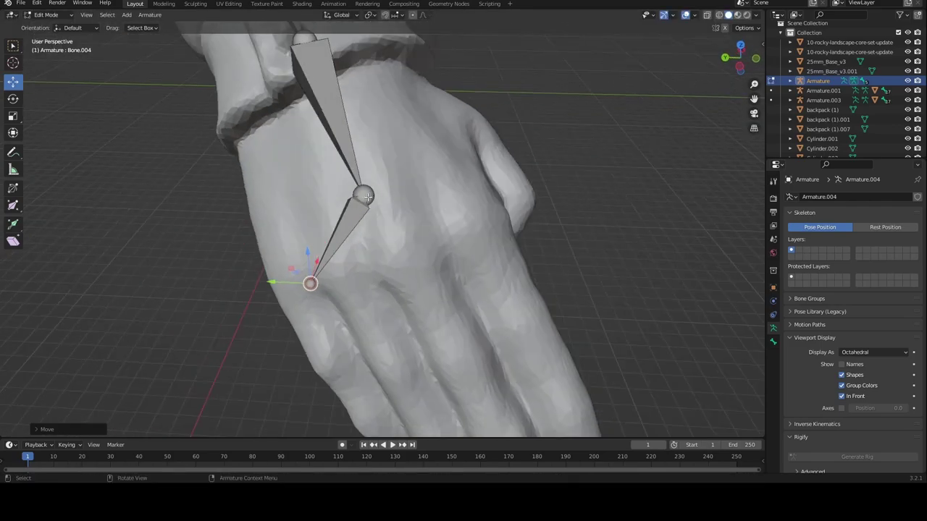
{"action": "left_click", "coordinate": [361, 298]}
{"action": "middle_click_drag", "start_coordinate": [361, 298], "coordinate": [463, 275]}
{"action": "left_click_drag", "start_coordinate": [265, 192], "coordinate": [237, 196]}
{"action": "middle_click_drag", "start_coordinate": [238, 198], "coordinate": [138, 206]}
Step: Extrude further bones from the hand joint to the remaining finger knuckles
{"action": "left_click", "coordinate": [290, 189]}
{"action": "key", "text": "e"}
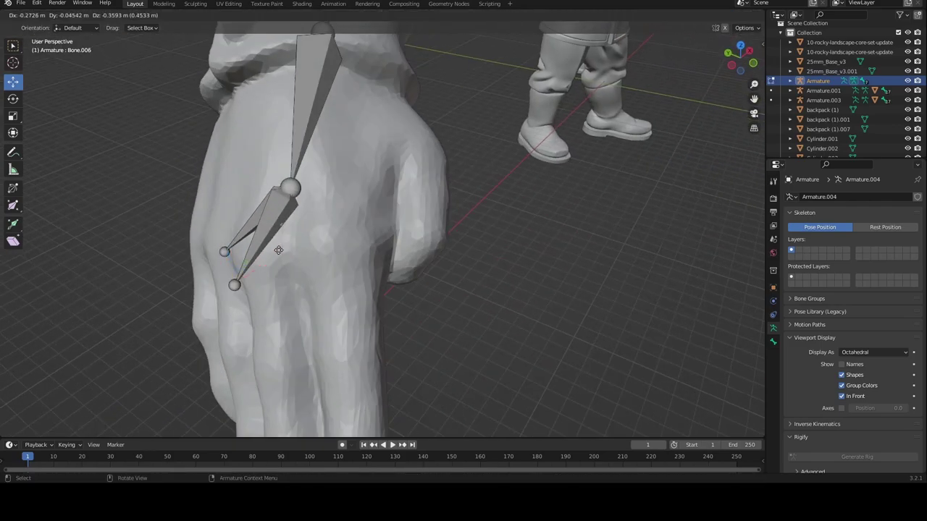
{"action": "left_click", "coordinate": [339, 262]}
{"action": "middle_click_drag", "start_coordinate": [339, 262], "coordinate": [365, 225]}
{"action": "left_click", "coordinate": [320, 222]}
{"action": "left_click_drag", "start_coordinate": [285, 220], "coordinate": [331, 223]}
{"action": "left_click", "coordinate": [403, 181]}
Step: Move the knuckle joints of the new hand bones so they sit inside the hand mesh
{"action": "middle_click_drag", "start_coordinate": [402, 181], "coordinate": [230, 156]}
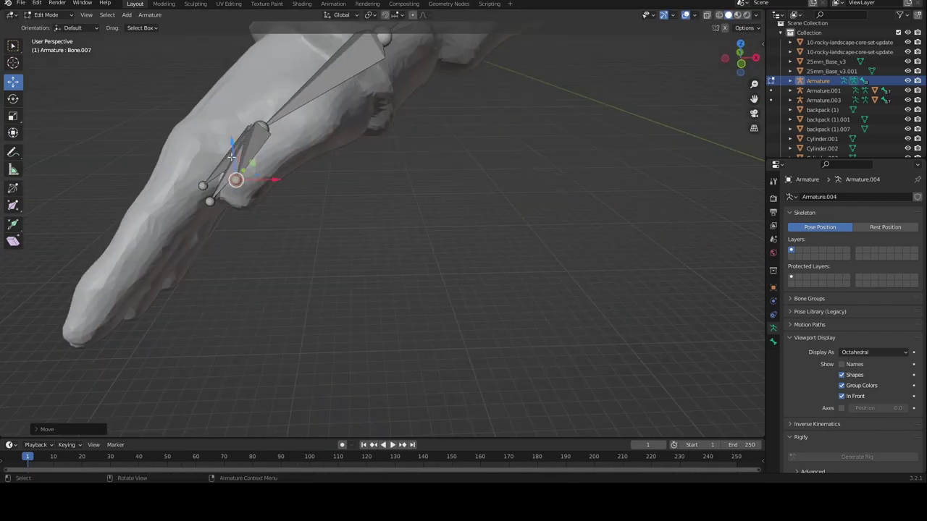
{"action": "left_click_drag", "start_coordinate": [267, 154], "coordinate": [225, 154]}
{"action": "left_click", "coordinate": [209, 201]}
{"action": "left_click_drag", "start_coordinate": [244, 201], "coordinate": [216, 202]}
{"action": "left_click_drag", "start_coordinate": [177, 163], "coordinate": [174, 134]}
{"action": "middle_click_drag", "start_coordinate": [173, 136], "coordinate": [249, 144]}
Step: Extrude the little finger's first bone from its knuckle and align its end inside the finger
{"action": "left_click", "coordinate": [221, 232]}
{"action": "middle_click_drag", "start_coordinate": [221, 231], "coordinate": [382, 210]}
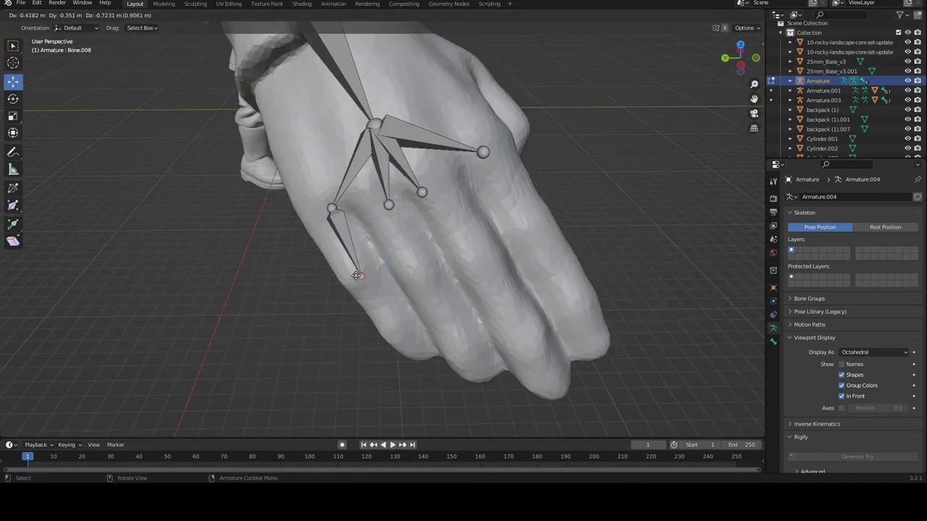
{"action": "left_click", "coordinate": [357, 279]}
{"action": "middle_click_drag", "start_coordinate": [357, 279], "coordinate": [547, 215]}
{"action": "left_click_drag", "start_coordinate": [546, 215], "coordinate": [537, 214]}
{"action": "middle_click_drag", "start_coordinate": [538, 215], "coordinate": [371, 238]}
{"action": "left_click_drag", "start_coordinate": [372, 238], "coordinate": [369, 228]}
Step: Extrude the little finger's second bone toward the fingertip and adjust the finger joints' depth
{"action": "key", "text": "e"}
{"action": "left_click", "coordinate": [407, 286]}
{"action": "middle_click_drag", "start_coordinate": [408, 286], "coordinate": [487, 249]}
{"action": "left_click_drag", "start_coordinate": [487, 250], "coordinate": [501, 250]}
{"action": "middle_click_drag", "start_coordinate": [501, 250], "coordinate": [384, 310]}
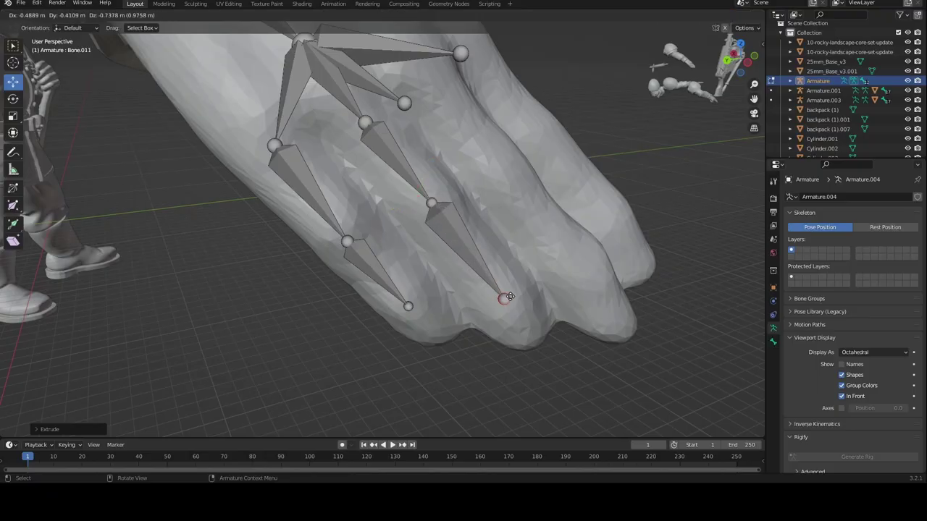
Step: Extrude bones through the remaining fingers to their tips and align the joints inside each finger
{"action": "middle_click_drag", "start_coordinate": [502, 296], "coordinate": [573, 246]}
{"action": "key", "text": "e"}
{"action": "left_click_drag", "start_coordinate": [558, 241], "coordinate": [556, 241]}
{"action": "middle_click_drag", "start_coordinate": [557, 241], "coordinate": [515, 208]}
{"action": "left_click", "coordinate": [404, 152]}
{"action": "middle_click_drag", "start_coordinate": [406, 154], "coordinate": [384, 180]}
{"action": "left_click_drag", "start_coordinate": [325, 191], "coordinate": [346, 186]}
{"action": "middle_click_drag", "start_coordinate": [346, 186], "coordinate": [408, 161]}
{"action": "key", "text": "e"}
{"action": "middle_click_drag", "start_coordinate": [414, 319], "coordinate": [385, 110]}
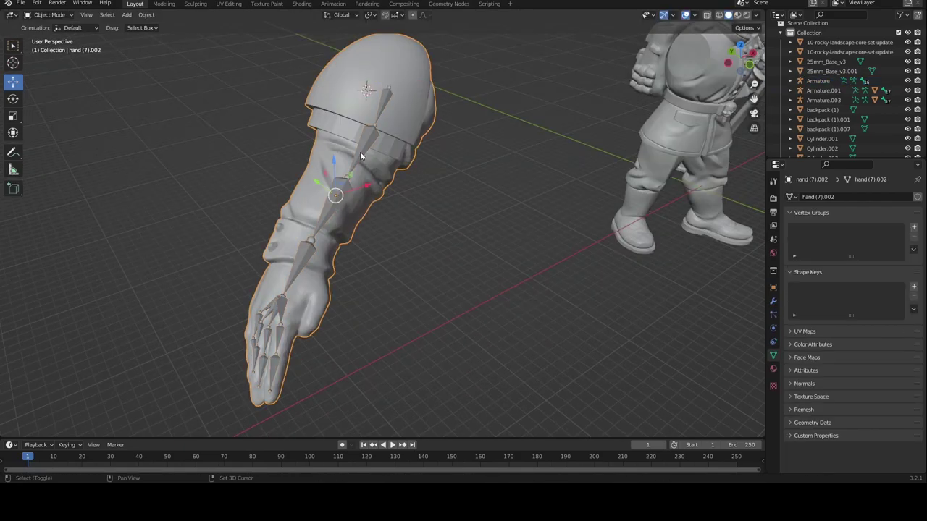
Step: Parent the arm mesh to the armature with automatic weights and switch the armature to Pose Mode
{"action": "right_click", "coordinate": [340, 120]}
{"action": "mouse_move", "coordinate": [346, 123]}
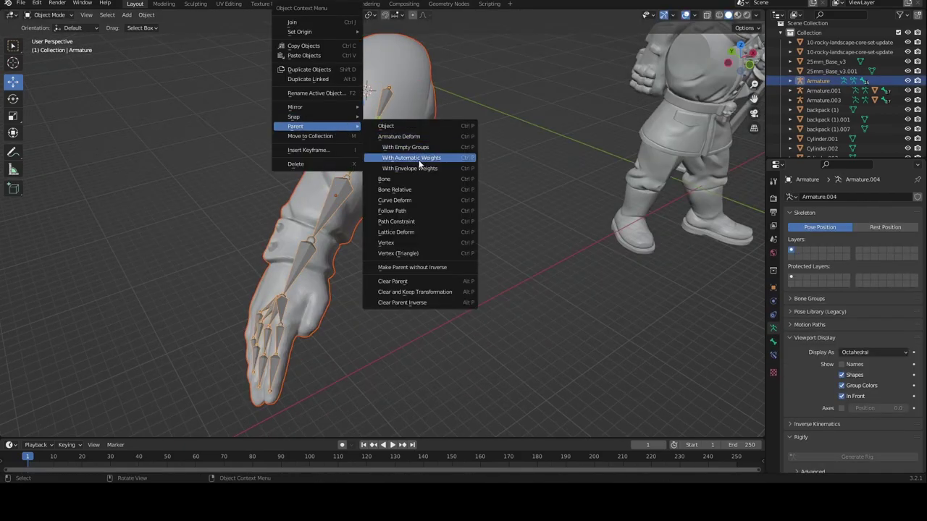
{"action": "left_click", "coordinate": [420, 158]}
{"action": "left_click", "coordinate": [345, 192]}
{"action": "middle_click_drag", "start_coordinate": [345, 193], "coordinate": [221, 89]}
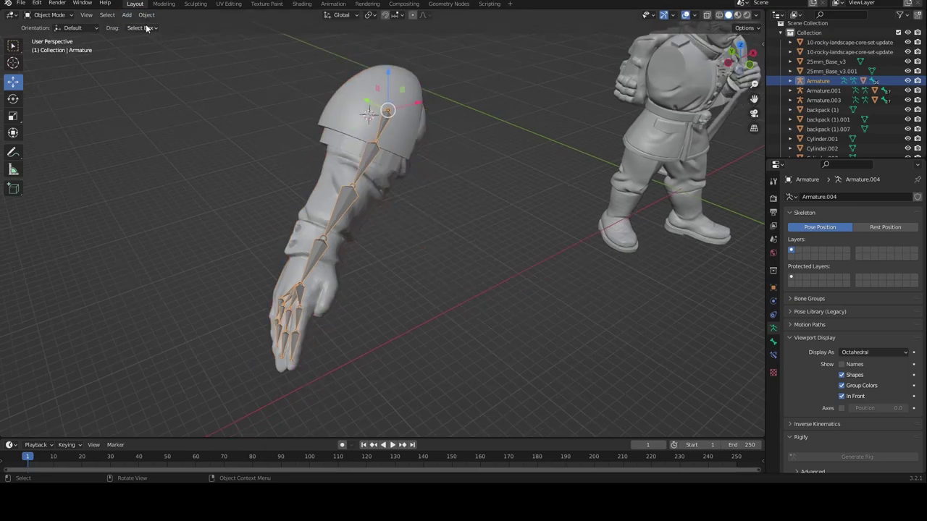
{"action": "left_click", "coordinate": [63, 47]}
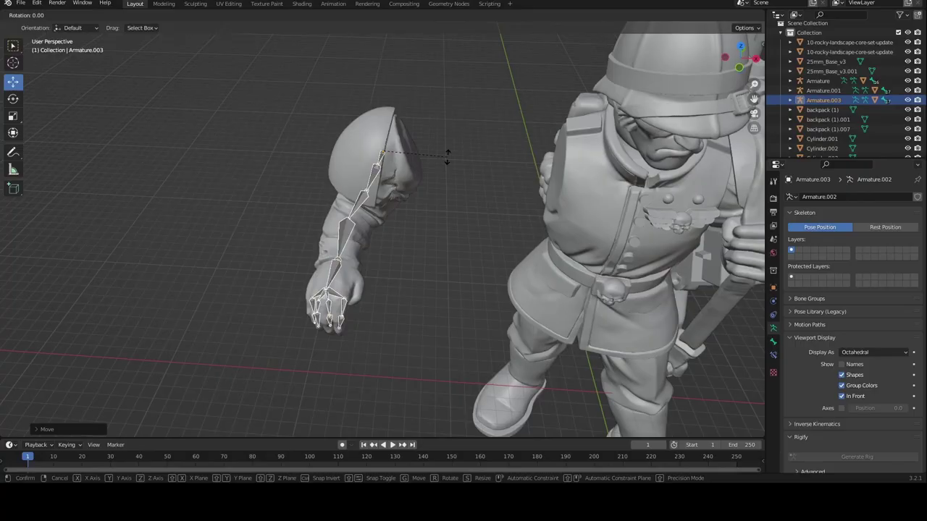
Step: Rotate the posed free arm with its armature to suit the figure's empty shoulder
{"action": "key", "text": "r"}
{"action": "left_click", "coordinate": [468, 165]}
{"action": "left_click", "coordinate": [469, 165]}
{"action": "middle_click_drag", "start_coordinate": [468, 165], "coordinate": [557, 171]}
{"action": "middle_click_drag", "start_coordinate": [393, 271], "coordinate": [477, 240], "text": "shift"}
{"action": "left_click", "coordinate": [347, 217]}
{"action": "left_click", "coordinate": [333, 210]}
{"action": "middle_click_drag", "start_coordinate": [332, 210], "coordinate": [246, 218]}
Step: Move the posed arm along X across to the figure's shoulder
{"action": "left_click_drag", "start_coordinate": [472, 186], "coordinate": [629, 183]}
{"action": "middle_click_drag", "start_coordinate": [639, 202], "coordinate": [409, 182], "text": "shift"}
{"action": "scroll", "coordinate": [409, 182], "scroll_direction": "down", "scroll_amount": 4}
{"action": "left_click_drag", "start_coordinate": [420, 179], "coordinate": [435, 179]}
{"action": "scroll", "coordinate": [373, 184], "scroll_direction": "up", "scroll_amount": 2}
{"action": "middle_click_drag", "start_coordinate": [435, 179], "coordinate": [492, 192], "text": "shift"}
Step: Fine-tune the arm's position and angle so it fits against the figure's torso
{"action": "left_click", "coordinate": [427, 208]}
{"action": "middle_click_drag", "start_coordinate": [427, 208], "coordinate": [431, 289]}
{"action": "scroll", "coordinate": [382, 300], "scroll_direction": "up", "scroll_amount": 3}
{"action": "left_click", "coordinate": [382, 300]}
{"action": "left_click_drag", "start_coordinate": [344, 280], "coordinate": [336, 284]}
{"action": "left_click", "coordinate": [469, 245]}
{"action": "middle_click_drag", "start_coordinate": [469, 245], "coordinate": [354, 179]}
{"action": "scroll", "coordinate": [349, 210], "scroll_direction": "down", "scroll_amount": 5}
{"action": "middle_click_drag", "start_coordinate": [346, 225], "coordinate": [357, 223]}
{"action": "scroll", "coordinate": [357, 224], "scroll_direction": "up", "scroll_amount": 4}
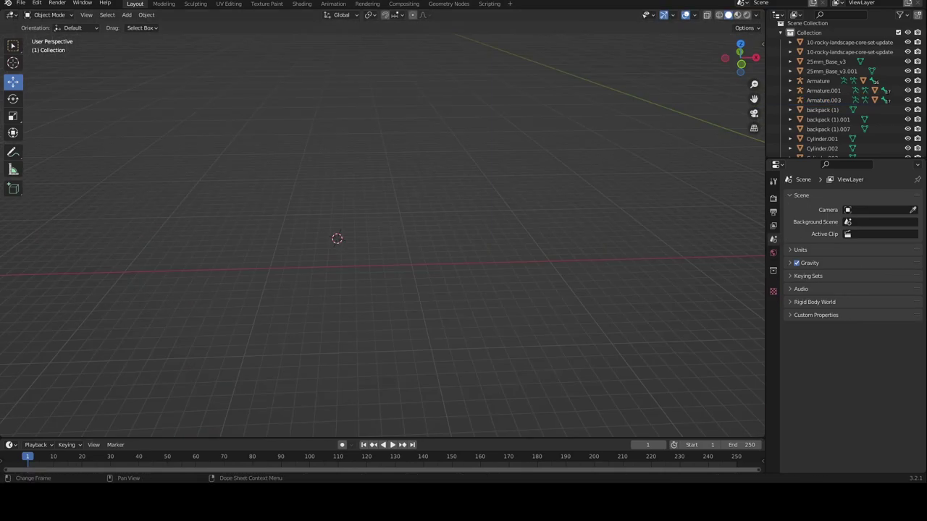
Step: Add a cylinder mesh in an empty area of the scene and scale it down
{"action": "key", "text": "shift+a"}
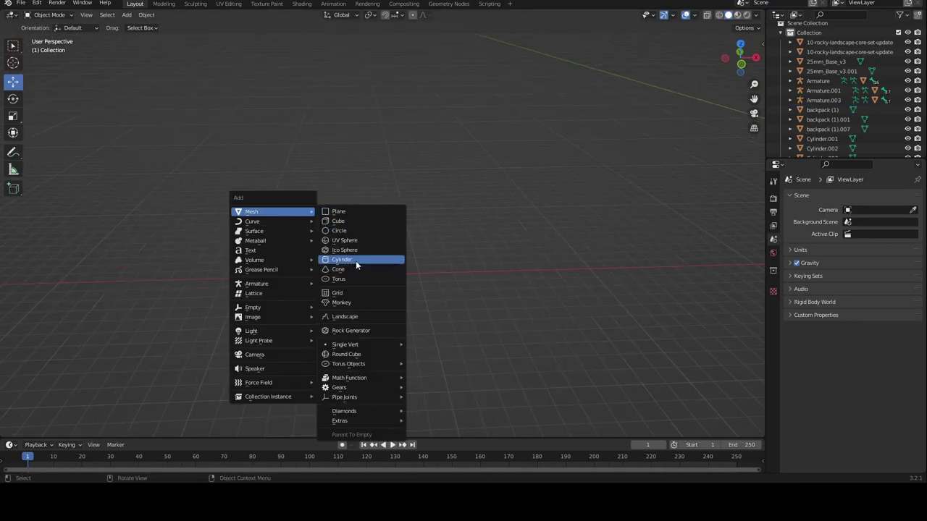
{"action": "mouse_move", "coordinate": [299, 214]}
{"action": "left_click", "coordinate": [376, 260]}
{"action": "key", "text": "s"}
{"action": "left_click", "coordinate": [357, 256]}
Step: Extrude the cylinder's top face upward by about 4.23 m to form a long shaft
{"action": "middle_click_drag", "start_coordinate": [399, 249], "coordinate": [394, 296]}
{"action": "key", "text": "Tab"}
{"action": "left_click", "coordinate": [364, 277]}
{"action": "key", "text": "e"}
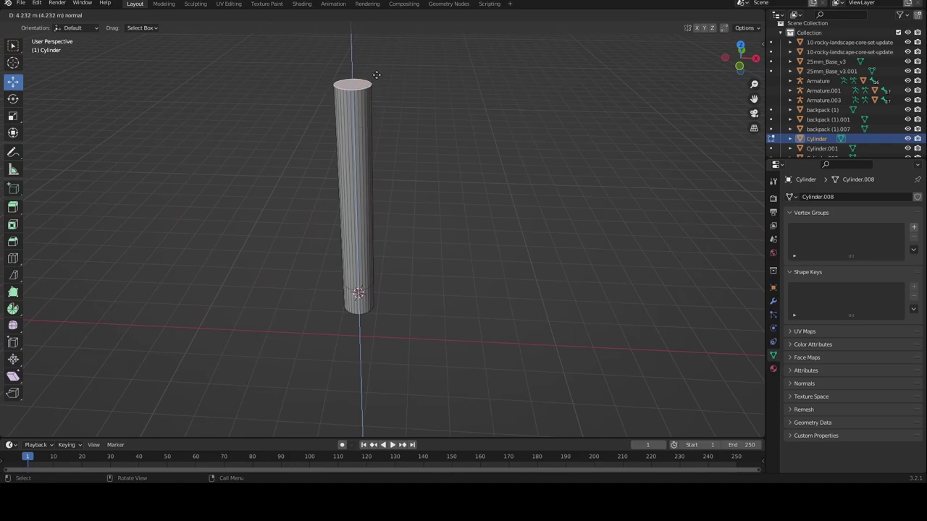
{"action": "left_click", "coordinate": [376, 75]}
Step: Move the shaft's bottom end face down and scale it to about 0.83 to taper the end
{"action": "middle_click_drag", "start_coordinate": [376, 75], "coordinate": [376, 117]}
{"action": "left_click", "coordinate": [359, 179]}
{"action": "left_click_drag", "start_coordinate": [356, 156], "coordinate": [354, 184]}
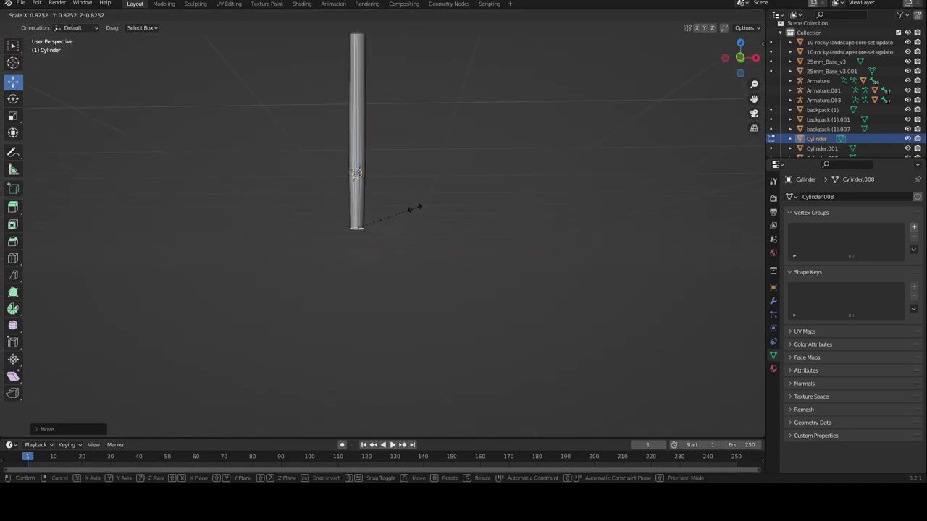
{"action": "left_click", "coordinate": [415, 208]}
{"action": "middle_click_drag", "start_coordinate": [401, 196], "coordinate": [358, 189]}
{"action": "left_click", "coordinate": [350, 220]}
{"action": "left_click", "coordinate": [352, 139]}
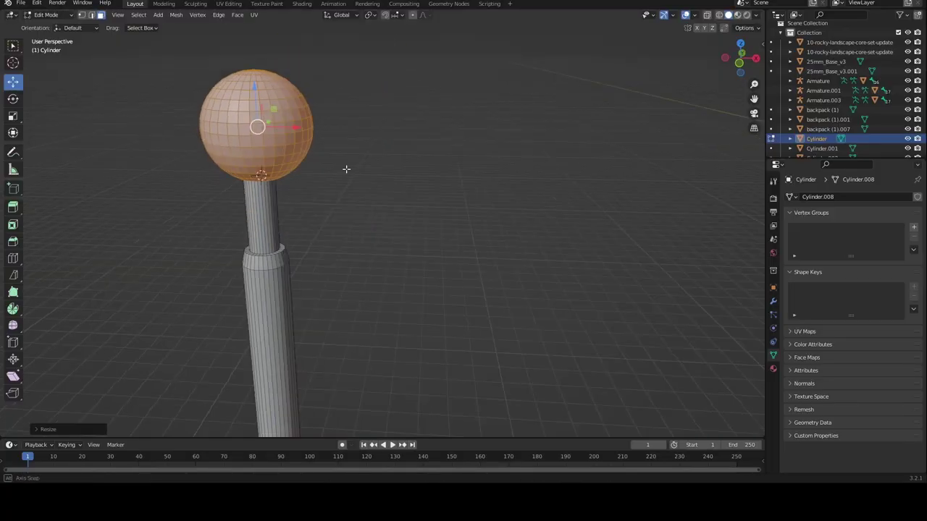
Step: Nudge the sphere horizontally to centre it on the end of the shaft
{"action": "scroll", "coordinate": [275, 199], "scroll_direction": "down", "scroll_amount": 3}
{"action": "middle_click_drag", "start_coordinate": [334, 172], "coordinate": [405, 210]}
{"action": "scroll", "coordinate": [405, 209], "scroll_direction": "up", "scroll_amount": 3}
{"action": "left_click_drag", "start_coordinate": [401, 109], "coordinate": [389, 110]}
{"action": "middle_click_drag", "start_coordinate": [282, 195], "coordinate": [395, 177]}
{"action": "scroll", "coordinate": [369, 219], "scroll_direction": "up", "scroll_amount": 3}
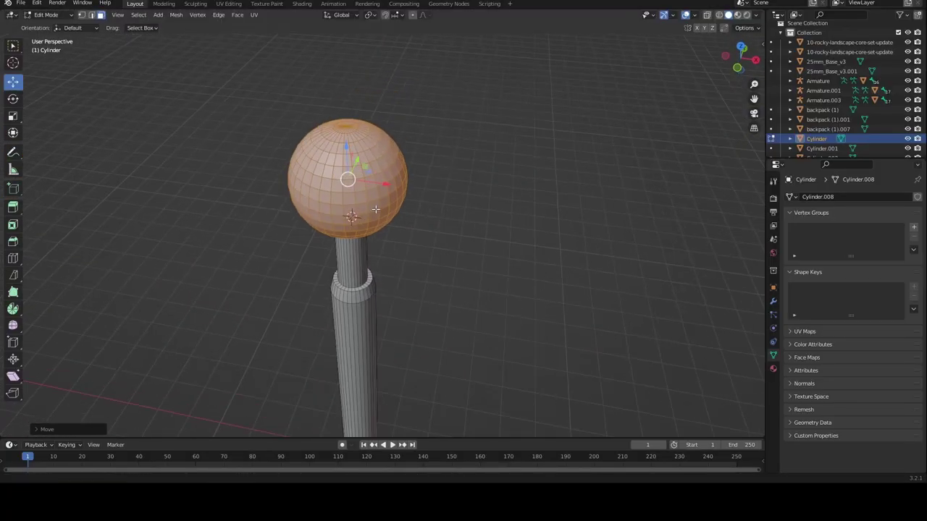
Step: Lower the sphere onto the end of the shaft and scale it along the Z axis
{"action": "scroll", "coordinate": [395, 177], "scroll_direction": "up", "scroll_amount": 3}
{"action": "left_click_drag", "start_coordinate": [344, 74], "coordinate": [344, 106]}
{"action": "key", "text": "s"}
{"action": "key", "text": "z"}
{"action": "left_click", "coordinate": [439, 157]}
{"action": "scroll", "coordinate": [420, 205], "scroll_direction": "down", "scroll_amount": 3}
Step: Adjust the sphere's overall size, scale it about 1.02 along Z, and nudge it down towards the shaft
{"action": "key", "text": "s"}
{"action": "mouse_move", "coordinate": [420, 205]}
{"action": "middle_mouse_down"}
{"action": "mouse_move", "coordinate": [424, 237]}
{"action": "mouse_move", "coordinate": [406, 194]}
{"action": "mouse_move", "coordinate": [403, 207]}
{"action": "middle_mouse_up"}
{"action": "scroll", "coordinate": [423, 237], "scroll_direction": "down", "scroll_amount": 2}
{"action": "key", "text": "s"}
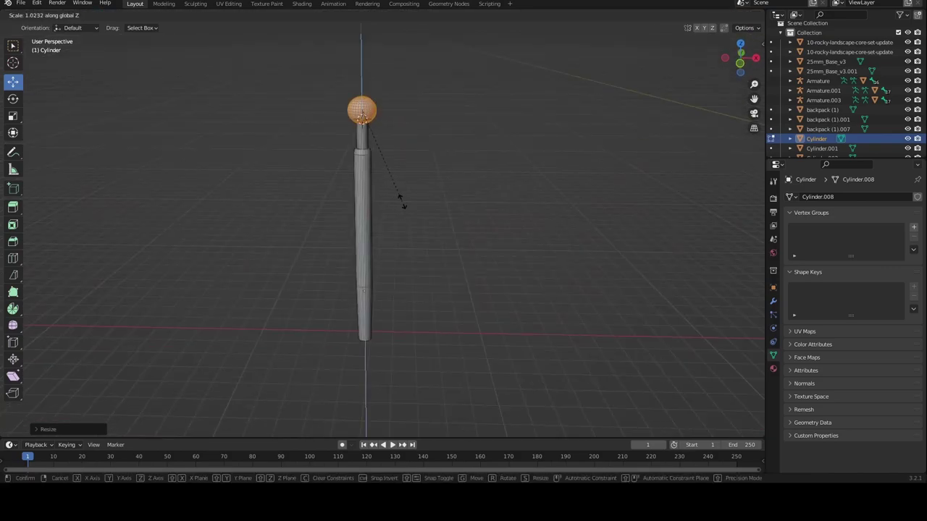
{"action": "left_click", "coordinate": [404, 202]}
{"action": "left_click_drag", "start_coordinate": [362, 71], "coordinate": [362, 79]}
{"action": "middle_click_drag", "start_coordinate": [408, 199], "coordinate": [412, 179]}
{"action": "key", "text": "s"}
{"action": "left_click", "coordinate": [424, 175]}
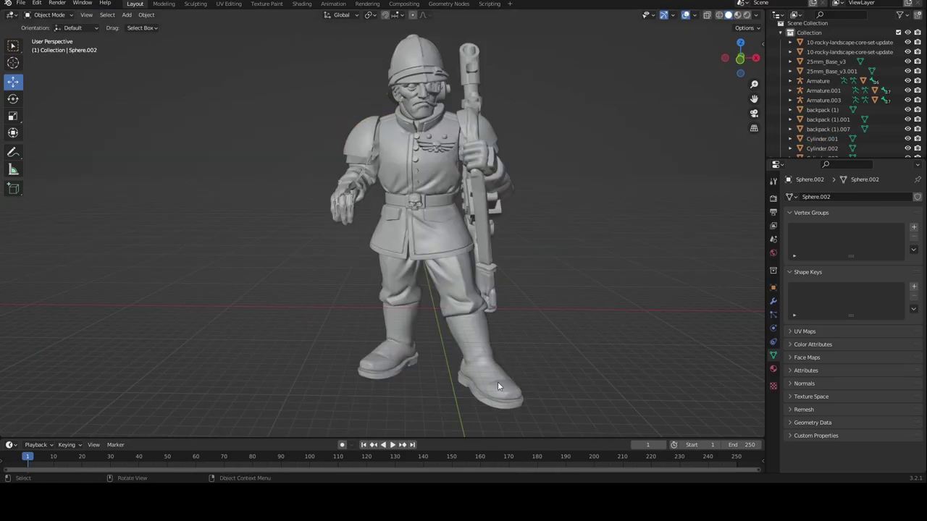
Step: Select the separate part lying off to the soldier's side and move it a short distance
{"action": "scroll", "coordinate": [498, 386], "scroll_direction": "down", "scroll_amount": 2}
{"action": "left_click", "coordinate": [64, 253]}
{"action": "scroll", "coordinate": [381, 272], "scroll_direction": "up", "scroll_amount": 2}
{"action": "key", "text": "g"}
{"action": "left_click", "coordinate": [38, 281]}
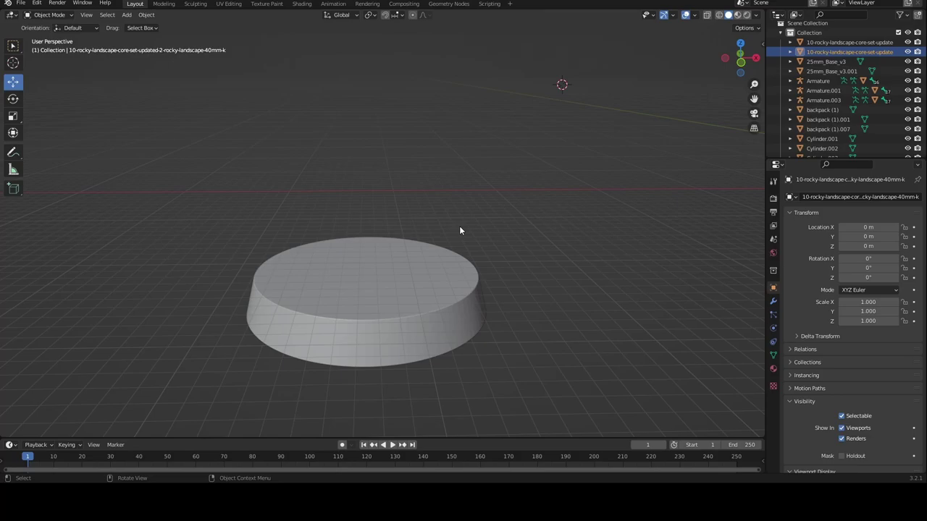
Step: Move the 40 mm rocky landscape piece along X until it is near the plain 25 mm base
{"action": "scroll", "coordinate": [459, 228], "scroll_direction": "down", "scroll_amount": 4}
{"action": "left_click_drag", "start_coordinate": [723, 218], "coordinate": [572, 221]}
{"action": "scroll", "coordinate": [572, 218], "scroll_direction": "up", "scroll_amount": 4}
{"action": "left_click_drag", "start_coordinate": [738, 197], "coordinate": [254, 198]}
Step: Set the rocky landscape's origin to its geometry and lower the piece to the height of the base
{"action": "right_click", "coordinate": [281, 161]}
{"action": "mouse_move", "coordinate": [294, 61]}
{"action": "left_click", "coordinate": [336, 66]}
{"action": "scroll", "coordinate": [355, 108], "scroll_direction": "down", "scroll_amount": 2}
{"action": "left_click_drag", "start_coordinate": [374, 121], "coordinate": [374, 194]}
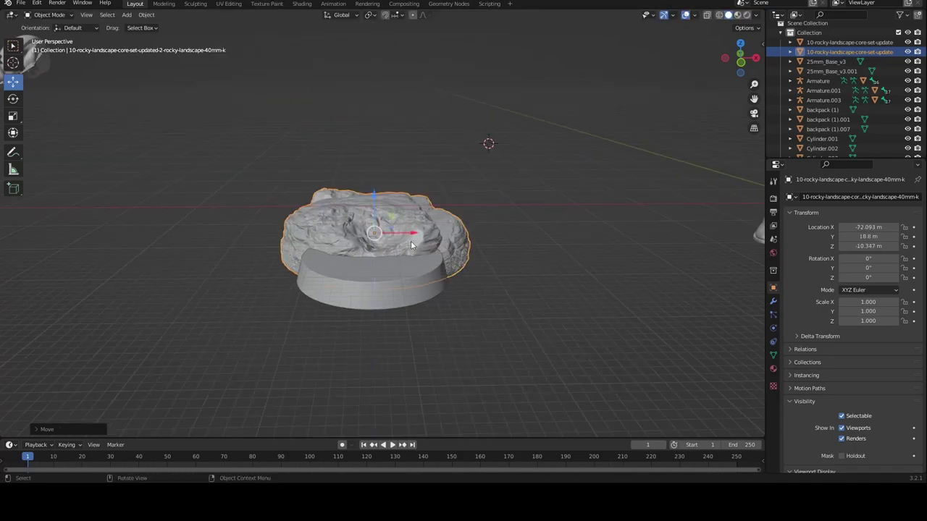
Step: Move the rocky landscape along Y over the base and raise it along Z until it clears the base's top
{"action": "middle_click_drag", "start_coordinate": [374, 194], "coordinate": [268, 246]}
{"action": "scroll", "coordinate": [362, 246], "scroll_direction": "up", "scroll_amount": 3}
{"action": "left_click_drag", "start_coordinate": [459, 253], "coordinate": [305, 236]}
{"action": "left_click", "coordinate": [305, 236]}
{"action": "middle_click_drag", "start_coordinate": [306, 236], "coordinate": [410, 326]}
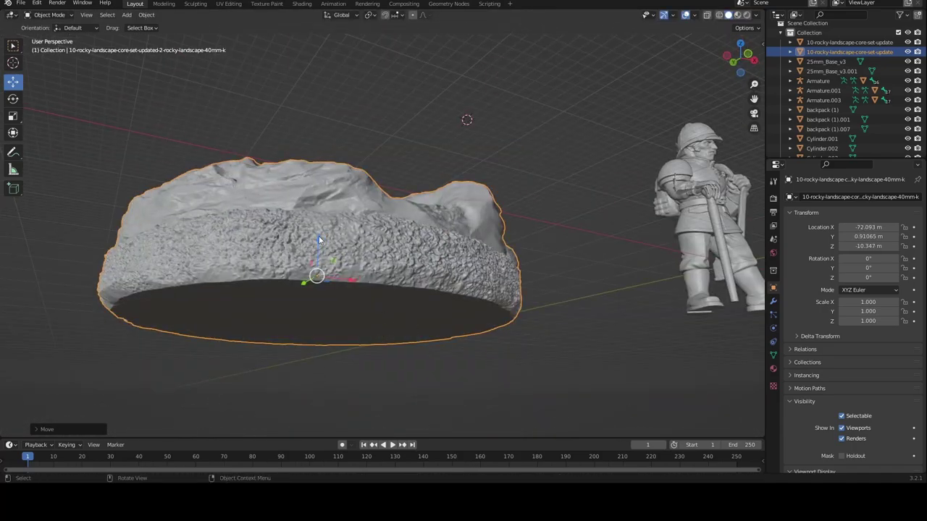
{"action": "left_click_drag", "start_coordinate": [320, 244], "coordinate": [321, 101]}
{"action": "middle_click_drag", "start_coordinate": [321, 101], "coordinate": [341, 195]}
Step: Fit the rocky landscape on the 25 mm base at scale 0.631, positioned at X -72.191, Y 2.2588, Z -7.2526 m
{"action": "left_click", "coordinate": [349, 265]}
{"action": "middle_click_drag", "start_coordinate": [349, 265], "coordinate": [500, 267]}
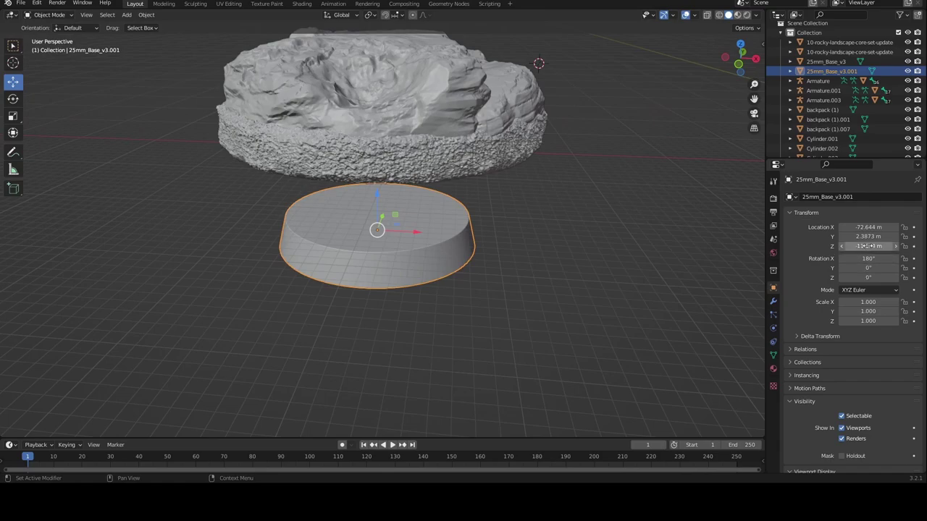
{"action": "left_click", "coordinate": [531, 160]}
{"action": "key", "text": "Return"}
{"action": "left_click", "coordinate": [870, 236]}
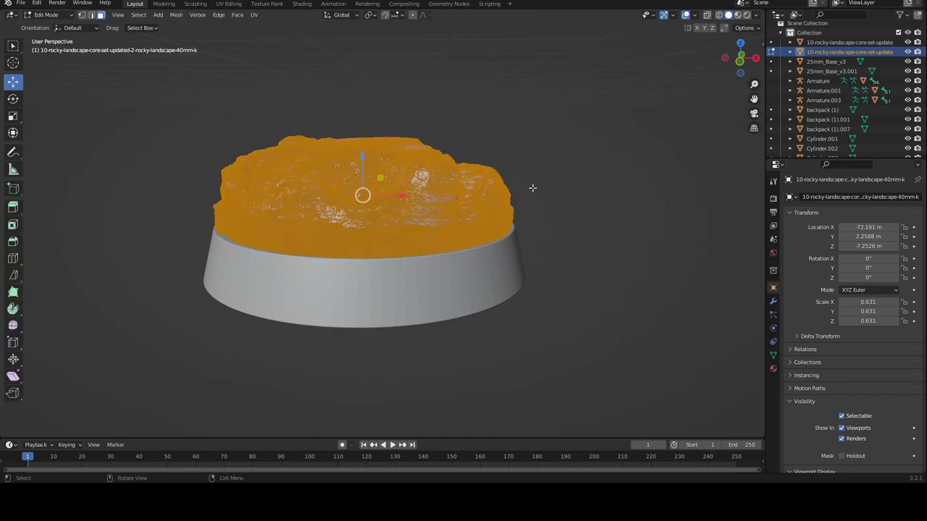
Step: Bisect the entire rocky mesh in front view with a nearly horizontal cut through the upper part of its rough rim
{"action": "left_click", "coordinate": [531, 188]}
{"action": "scroll", "coordinate": [544, 182], "scroll_direction": "up", "scroll_amount": 1}
{"action": "key", "text": "KP_1"}
{"action": "key", "text": "a"}
{"action": "scroll", "coordinate": [604, 211], "scroll_direction": "up", "scroll_amount": 1}
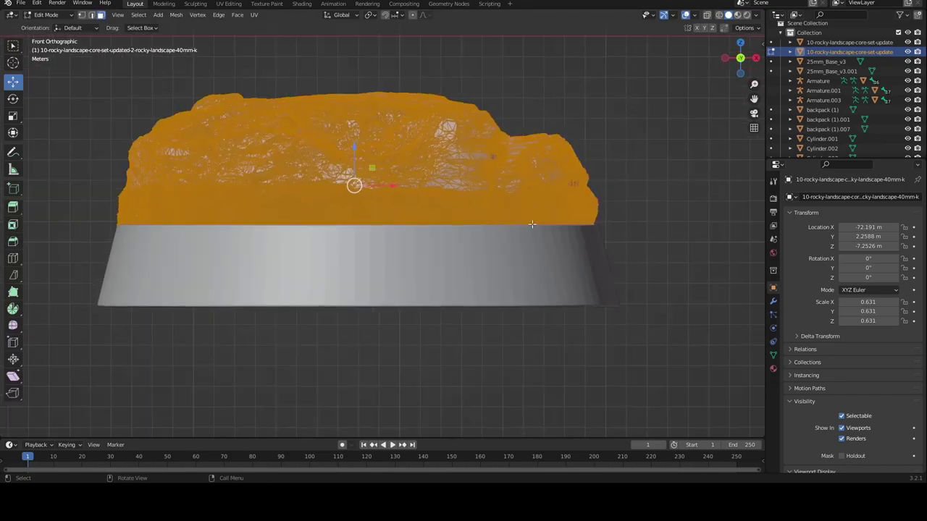
{"action": "left_click", "coordinate": [50, 296]}
{"action": "left_click_drag", "start_coordinate": [47, 195], "coordinate": [688, 198]}
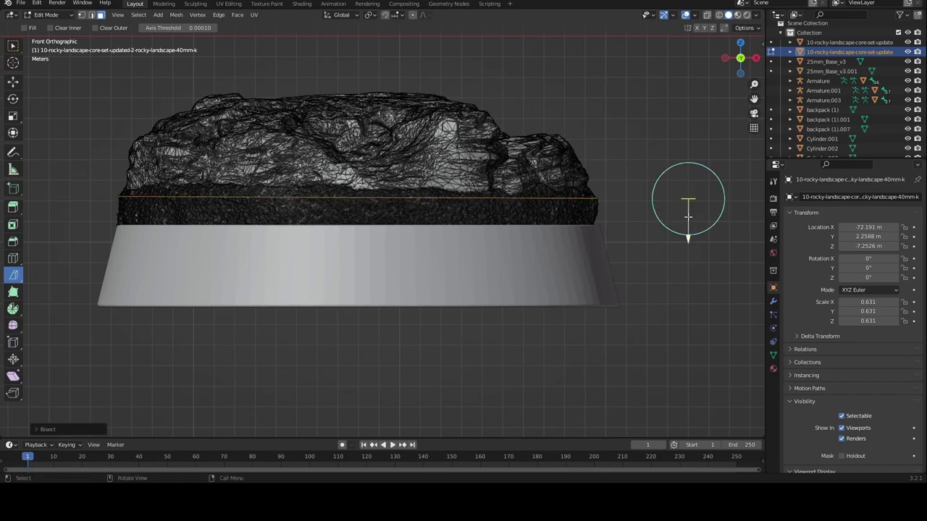
Step: Separate the bisected mesh by loose parts and delete the lower rim slice
{"action": "key", "text": "a"}
{"action": "key", "text": "p"}
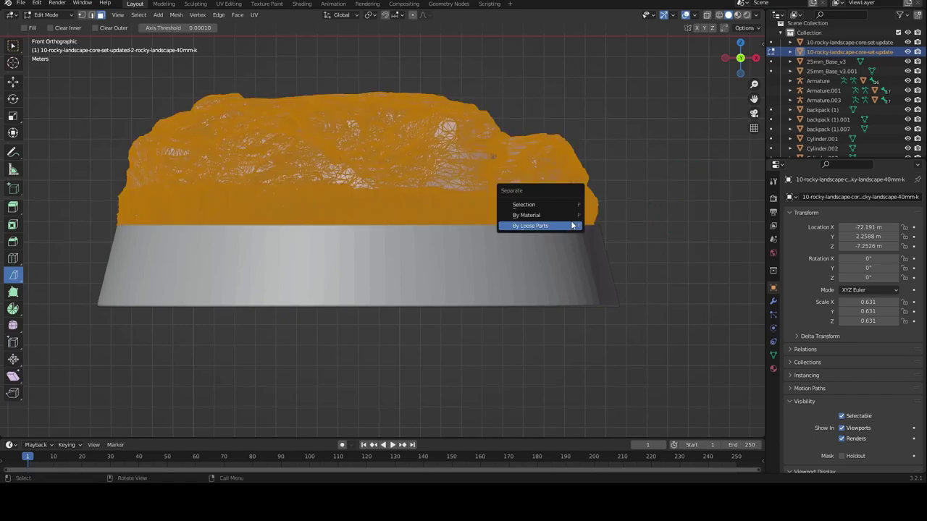
{"action": "left_click", "coordinate": [572, 226]}
{"action": "key", "text": "Tab"}
{"action": "left_click", "coordinate": [516, 212]}
{"action": "right_click", "coordinate": [515, 213]}
{"action": "left_click", "coordinate": [497, 341]}
Step: Fill the open cut edge on the underside of the remaining rocky top with a face
{"action": "left_click", "coordinate": [420, 190]}
{"action": "key", "text": "Tab"}
{"action": "middle_click_drag", "start_coordinate": [420, 193], "coordinate": [412, 224]}
{"action": "left_click", "coordinate": [92, 16]}
{"action": "scroll", "coordinate": [622, 224], "scroll_direction": "up", "scroll_amount": 4}
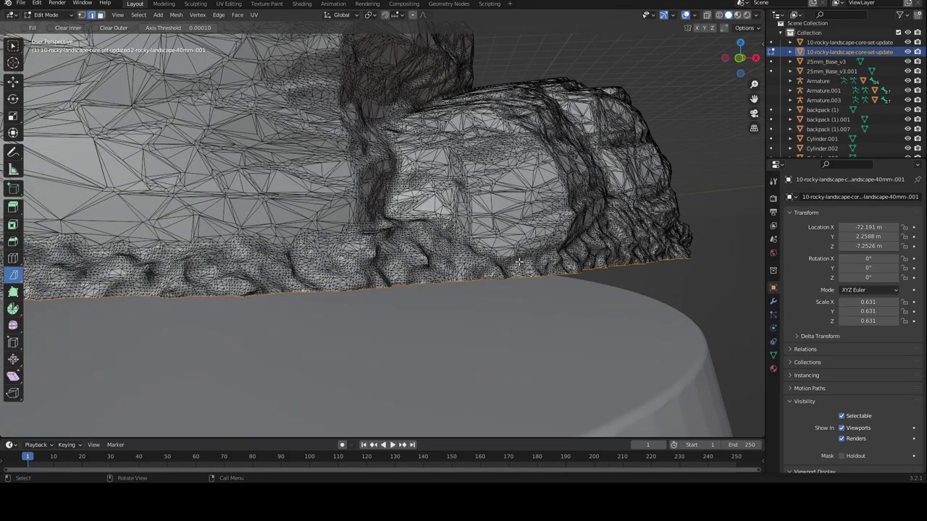
{"action": "key", "text": "f"}
{"action": "scroll", "coordinate": [517, 262], "scroll_direction": "down", "scroll_amount": 5}
{"action": "key", "text": "Tab"}
Step: Lower the rocky top along Z until it sits on the plain base
{"action": "middle_click_drag", "start_coordinate": [482, 211], "coordinate": [463, 250]}
{"action": "left_click_drag", "start_coordinate": [364, 185], "coordinate": [364, 218]}
{"action": "middle_click_drag", "start_coordinate": [539, 159], "coordinate": [403, 233]}
{"action": "left_click", "coordinate": [403, 233]}
{"action": "left_click_drag", "start_coordinate": [400, 233], "coordinate": [399, 230]}
{"action": "middle_click_drag", "start_coordinate": [405, 224], "coordinate": [470, 209]}
Step: Scale the rocky top along Z to reduce its height on the base
{"action": "left_click", "coordinate": [532, 174]}
{"action": "left_click", "coordinate": [449, 217]}
{"action": "key", "text": "s"}
{"action": "key", "text": "z"}
{"action": "left_click", "coordinate": [441, 215]}
{"action": "left_click", "coordinate": [519, 191]}
Step: Duplicate the staff and the soldier's lower body and join the copies into one object
{"action": "scroll", "coordinate": [469, 210], "scroll_direction": "up", "scroll_amount": 3}
{"action": "scroll", "coordinate": [428, 226], "scroll_direction": "down", "scroll_amount": 2}
{"action": "middle_click_drag", "start_coordinate": [416, 230], "coordinate": [348, 218]}
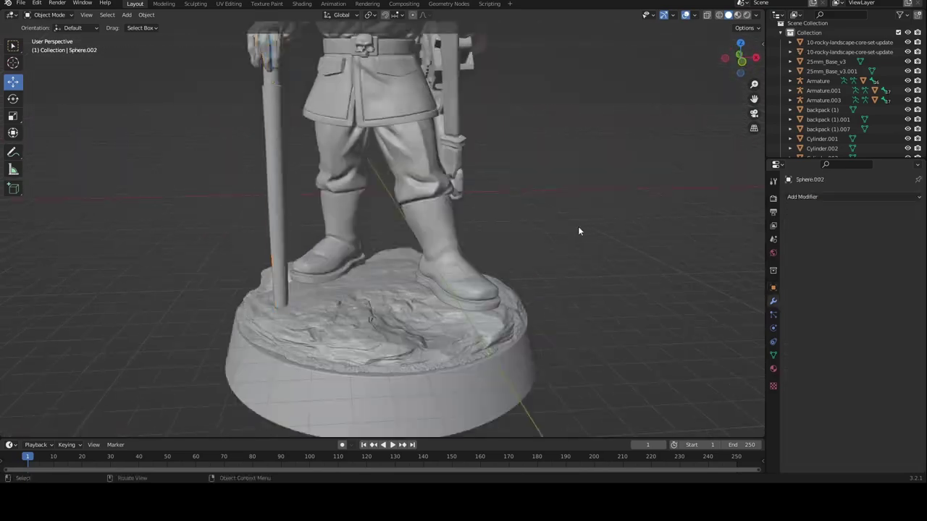
{"action": "scroll", "coordinate": [464, 254], "scroll_direction": "down", "scroll_amount": 2}
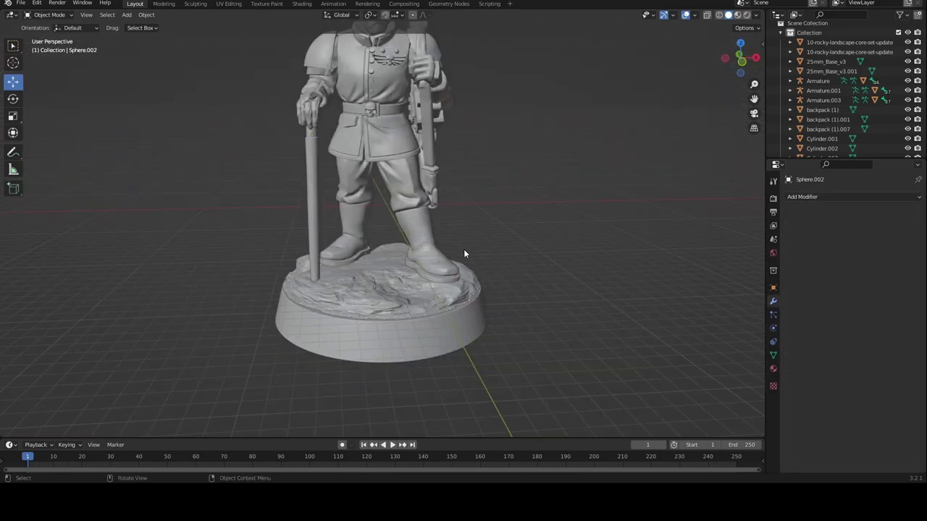
{"action": "middle_click_drag", "start_coordinate": [464, 253], "coordinate": [463, 236]}
{"action": "scroll", "coordinate": [335, 240], "scroll_direction": "up", "scroll_amount": 2}
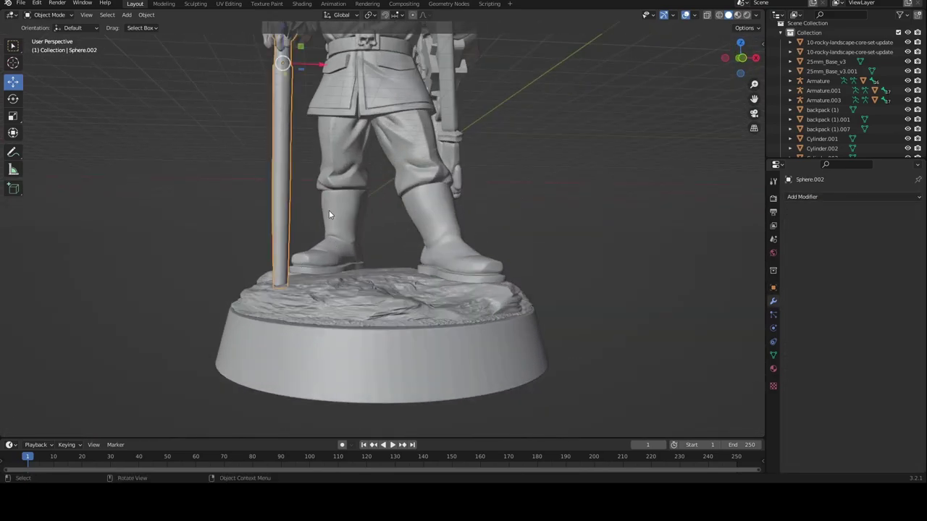
{"action": "scroll", "coordinate": [338, 190], "scroll_direction": "down", "scroll_amount": 2}
{"action": "right_click", "coordinate": [345, 187]}
{"action": "left_click", "coordinate": [312, 165]}
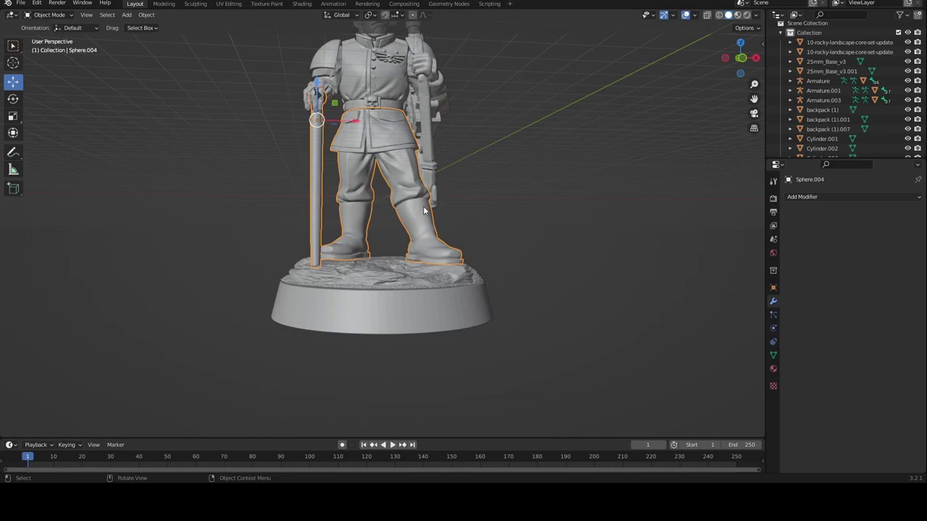
Step: Select the rocky top beneath the soldier's feet
{"action": "middle_click_drag", "start_coordinate": [445, 219], "coordinate": [409, 287]}
{"action": "left_click", "coordinate": [409, 287]}
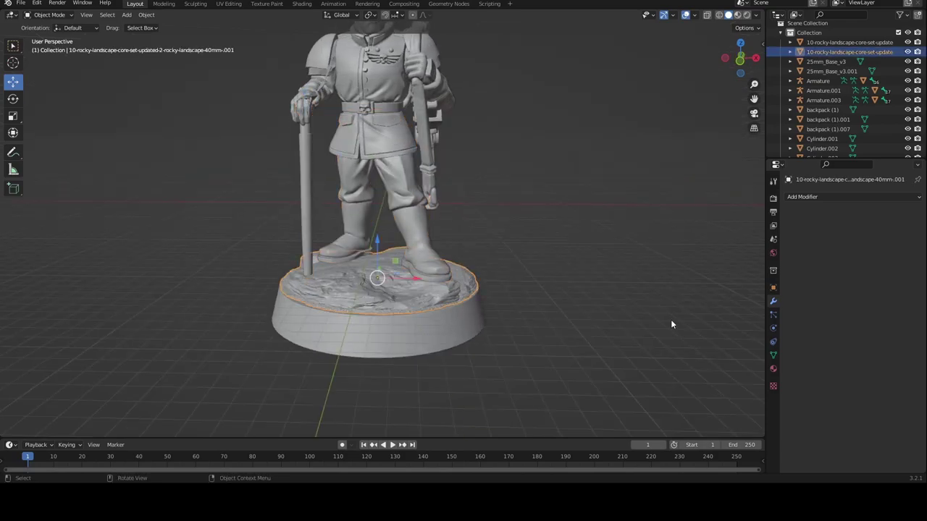
{"action": "left_click", "coordinate": [796, 200]}
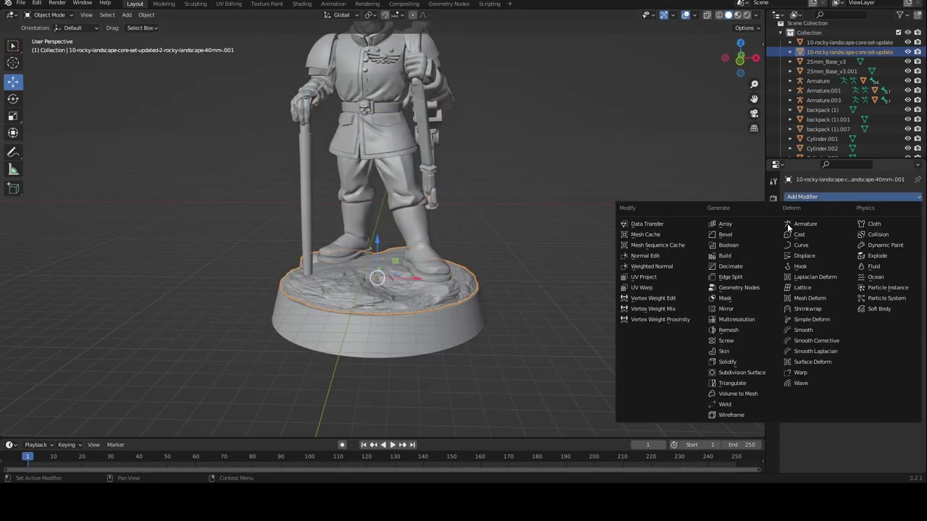
{"action": "left_click", "coordinate": [745, 254]}
{"action": "left_click", "coordinate": [903, 213]}
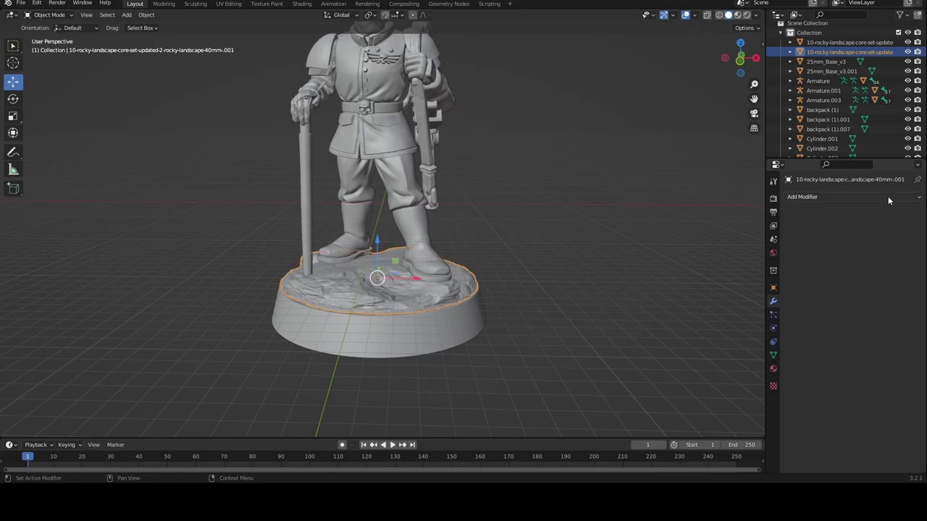
Step: Add a Boolean Difference modifier to the rocky top with the joined staff and legs as its object, and apply it
{"action": "left_click", "coordinate": [886, 197]}
{"action": "left_click", "coordinate": [732, 247]}
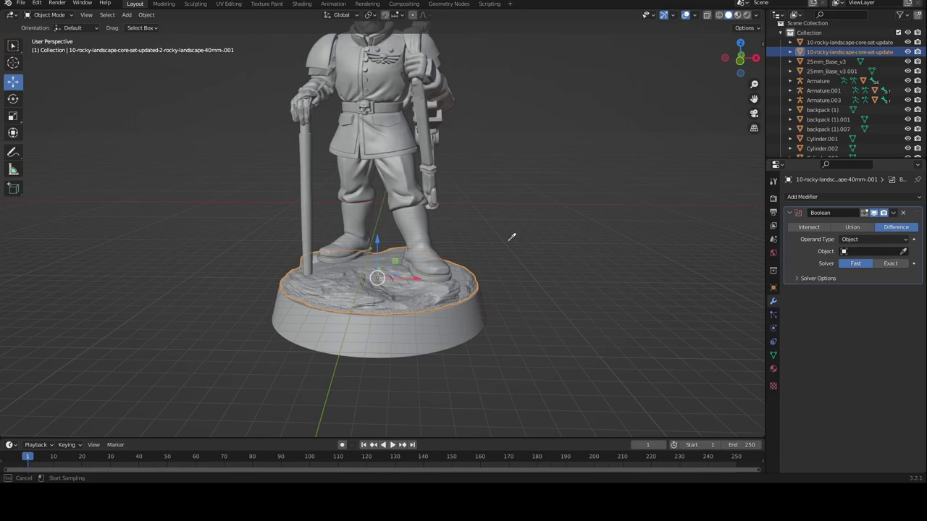
{"action": "left_click", "coordinate": [473, 256]}
{"action": "scroll", "coordinate": [486, 264], "scroll_direction": "up", "scroll_amount": 3}
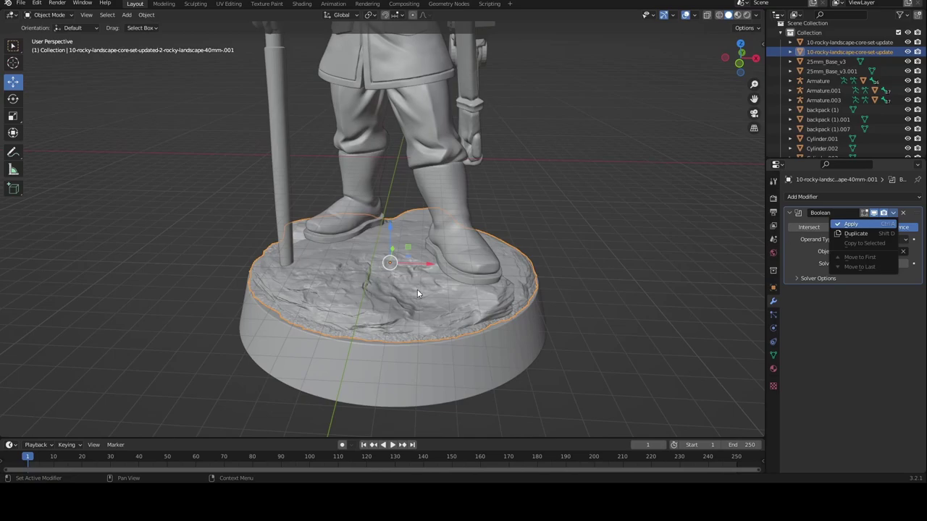
{"action": "key", "text": "Return"}
Step: Select all parts of the soldier with the staff and move them along Y away from the base
{"action": "middle_click_drag", "start_coordinate": [408, 295], "coordinate": [518, 206]}
{"action": "left_click", "coordinate": [520, 206]}
{"action": "scroll", "coordinate": [536, 207], "scroll_direction": "down", "scroll_amount": 4}
{"action": "left_click_drag", "start_coordinate": [546, 208], "coordinate": [253, 47]}
{"action": "middle_click_drag", "start_coordinate": [385, 109], "coordinate": [373, 151]}
{"action": "scroll", "coordinate": [391, 87], "scroll_direction": "up", "scroll_amount": 3}
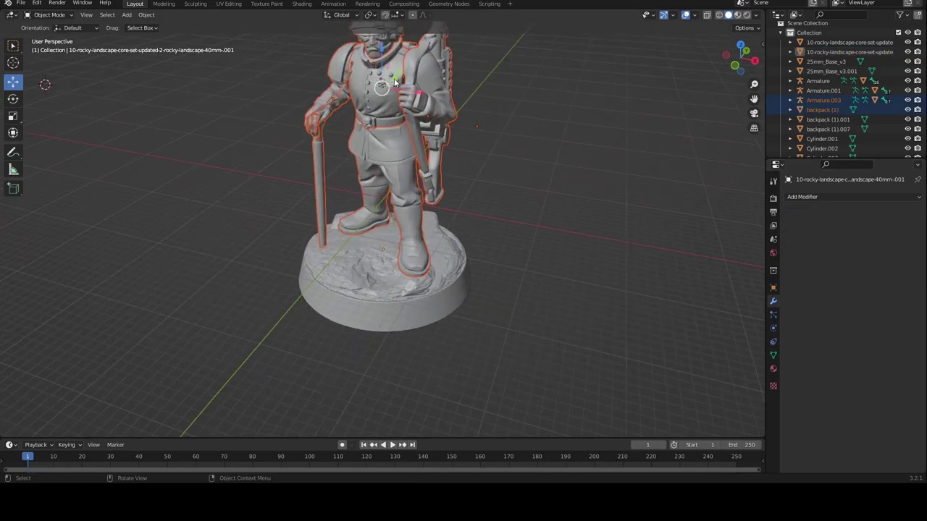
{"action": "left_click_drag", "start_coordinate": [395, 81], "coordinate": [429, 31]}
Step: Examine the rocky top where the feet and staff were subtracted
{"action": "scroll", "coordinate": [406, 191], "scroll_direction": "up", "scroll_amount": 3}
{"action": "middle_click_drag", "start_coordinate": [395, 189], "coordinate": [427, 252]}
{"action": "middle_click_drag", "start_coordinate": [428, 291], "coordinate": [344, 246], "text": "shift"}
{"action": "middle_click_drag", "start_coordinate": [325, 190], "coordinate": [354, 253]}
{"action": "scroll", "coordinate": [427, 210], "scroll_direction": "up", "scroll_amount": 3}
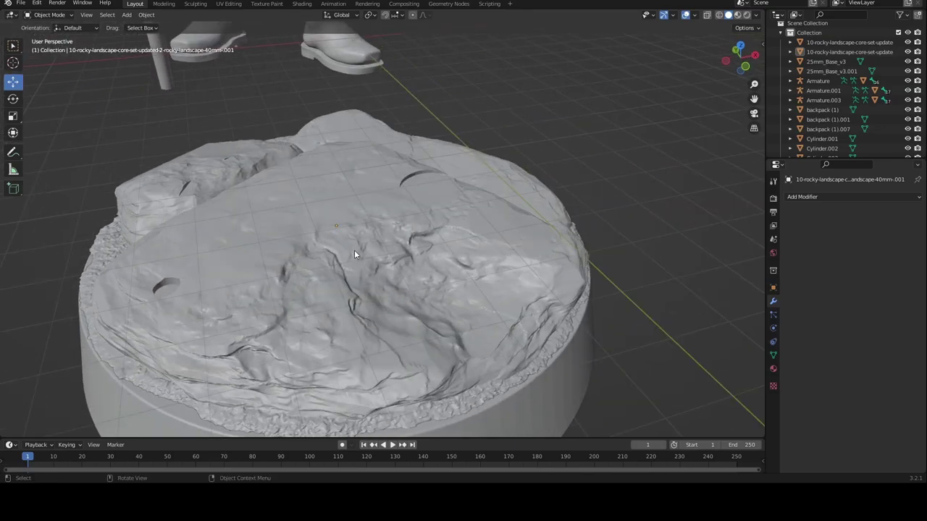
{"action": "scroll", "coordinate": [354, 250], "scroll_direction": "down", "scroll_amount": 4}
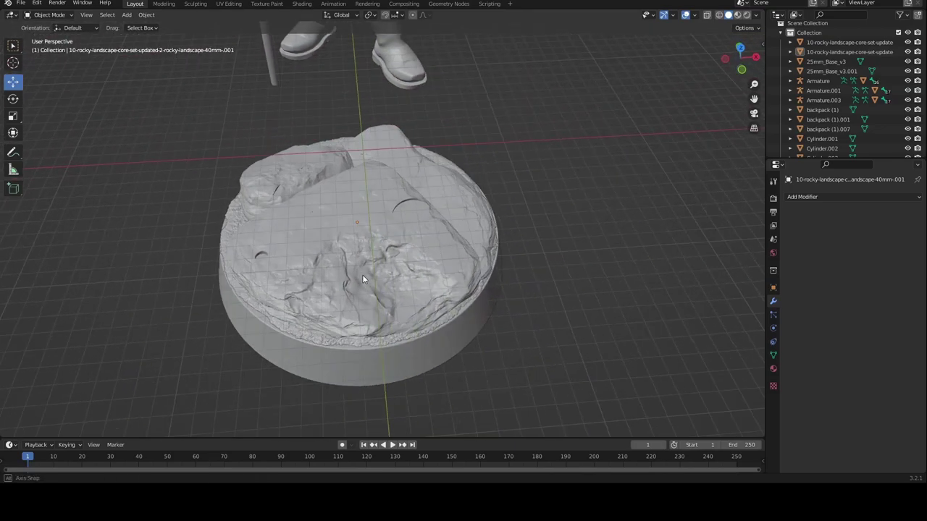